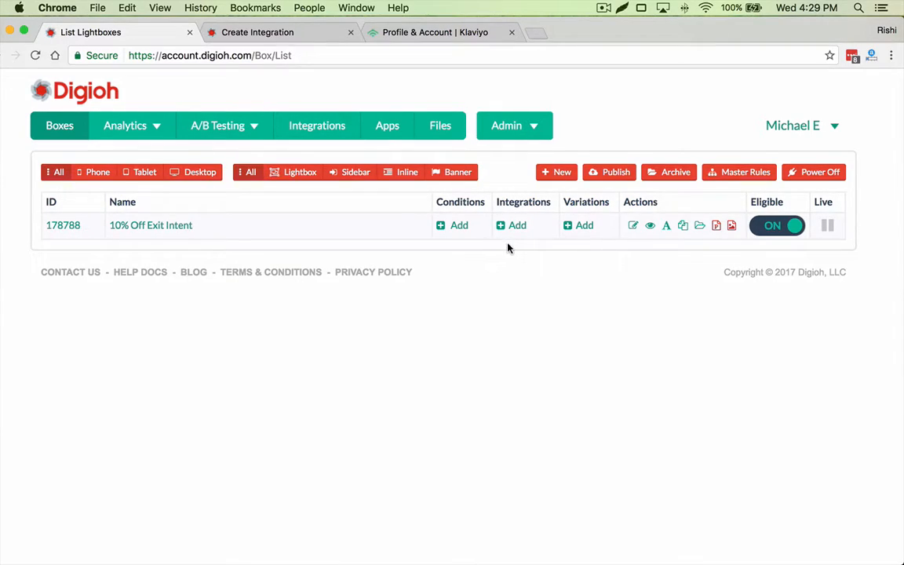
Switch to the Klaviyo-Digioh PowerPoint presentation and show slide 2 with the Digioh stats, followed by slide 3
key(ctrl+Up)
click(587, 211)
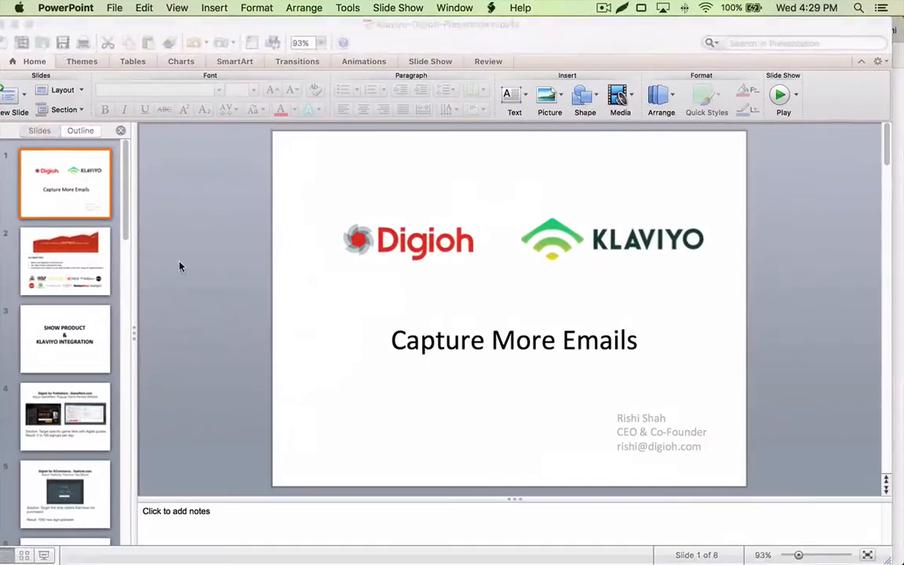
click(83, 243)
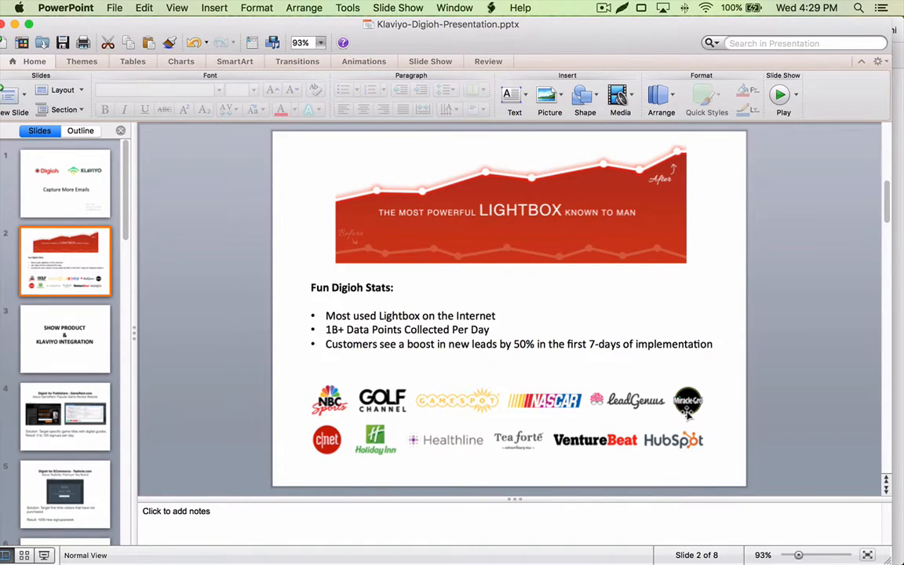
click(72, 336)
Switch back to Chrome and start creating a new box in Digioh
key(ctrl+Up)
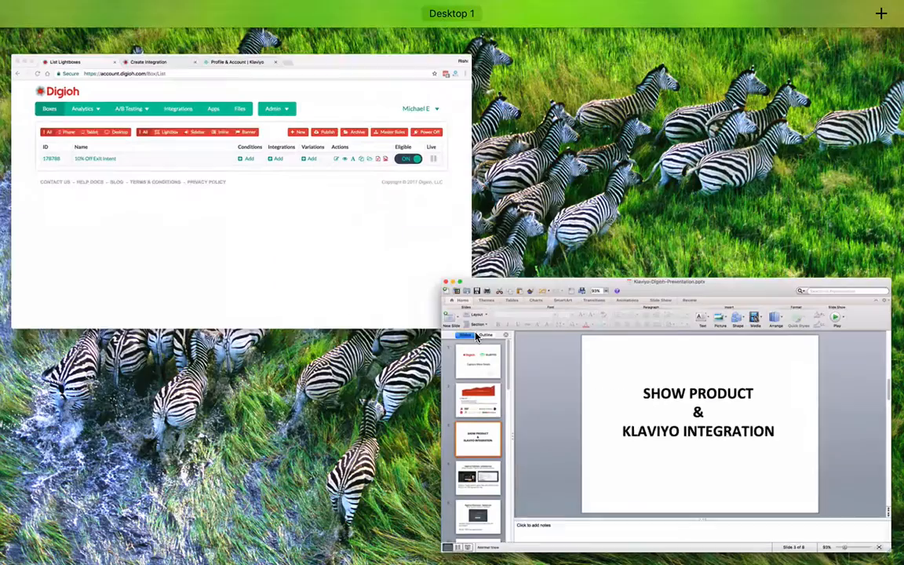
click(301, 194)
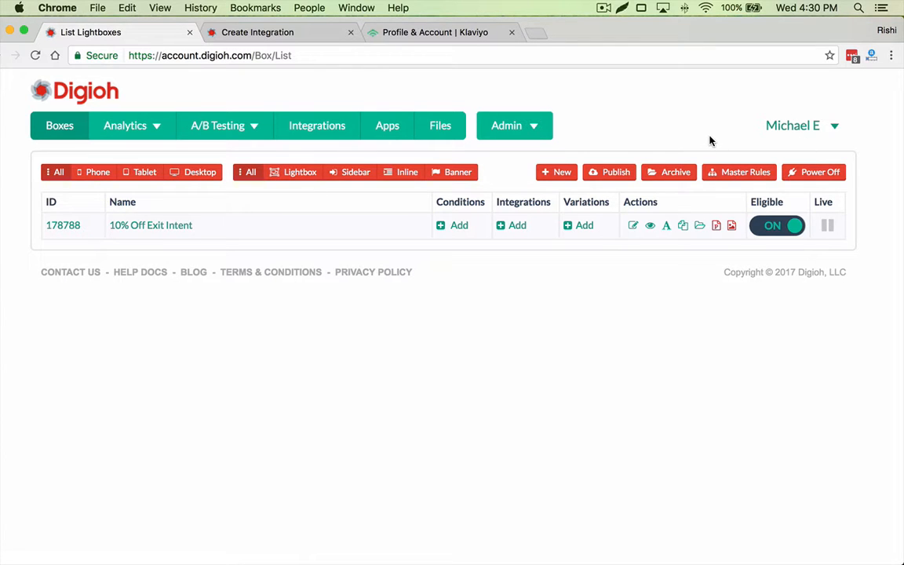
click(555, 173)
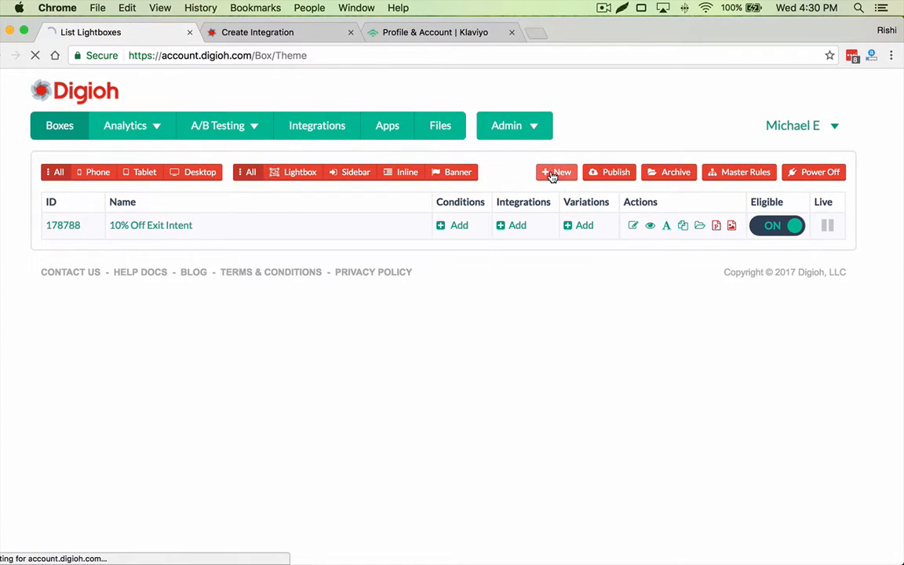
Look through the theme gallery to examine the available lightbox, sidebar, banner and mobile designs
scroll(549, 218, down, 4)
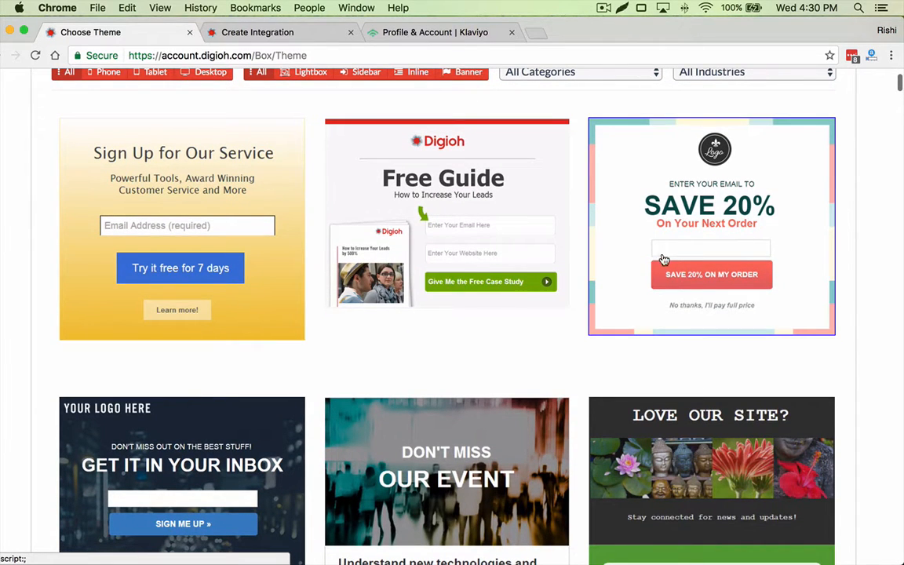
scroll(675, 244, down, 1)
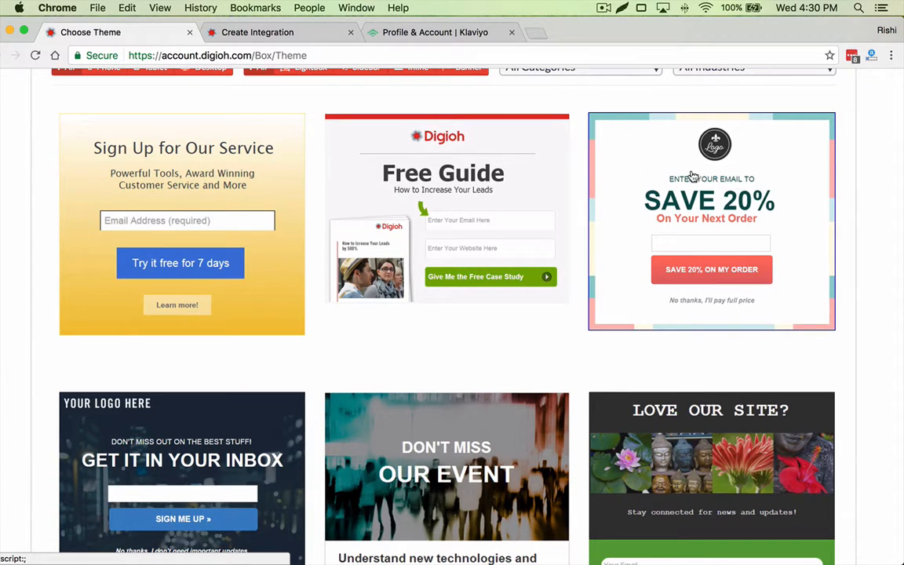
scroll(502, 182, down, 5)
scroll(455, 184, down, 10)
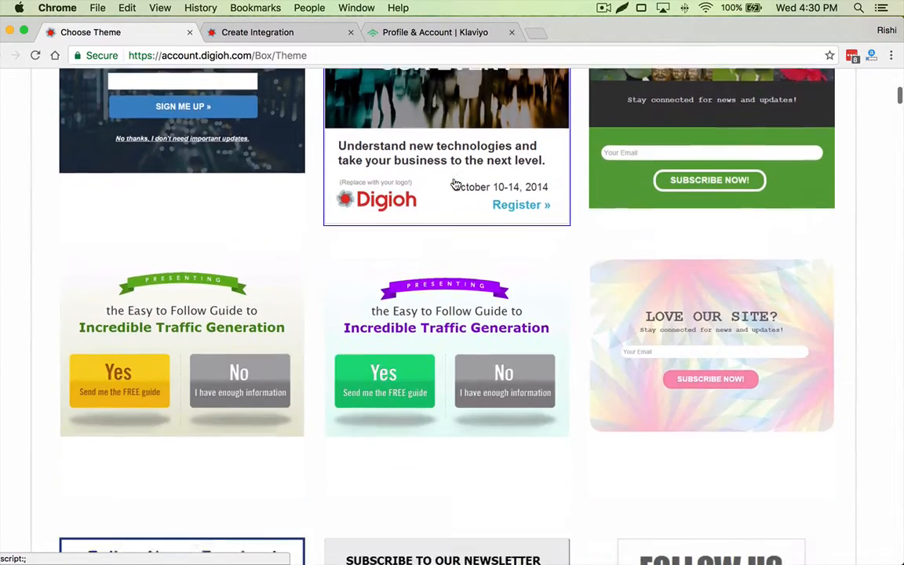
scroll(290, 313, down, 6)
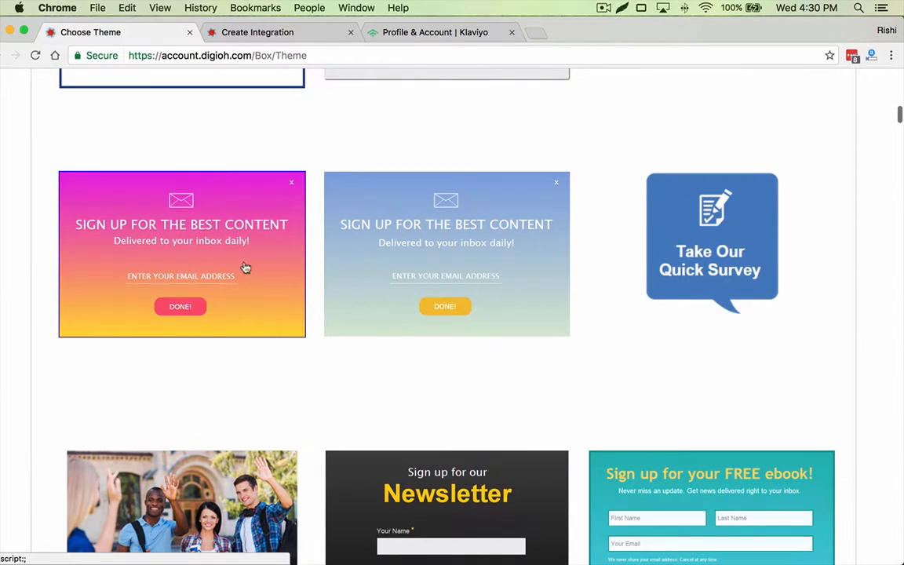
scroll(279, 268, down, 10)
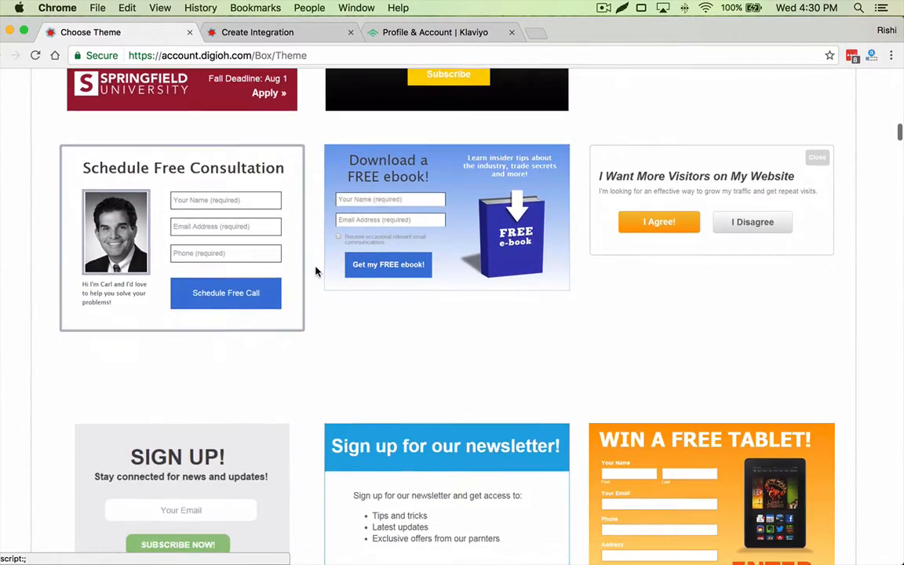
scroll(679, 289, down, 12)
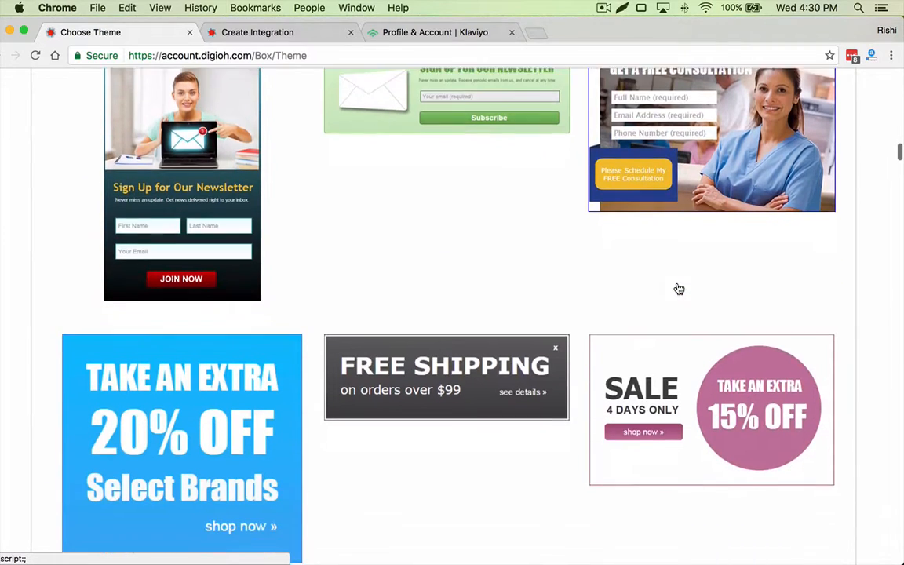
scroll(679, 290, down, 2)
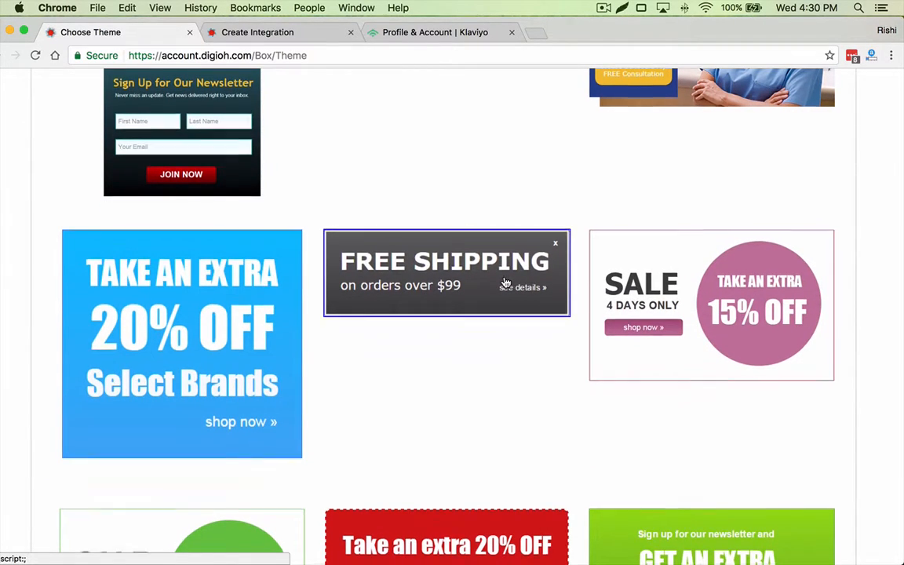
scroll(506, 283, down, 20)
scroll(506, 283, down, 4)
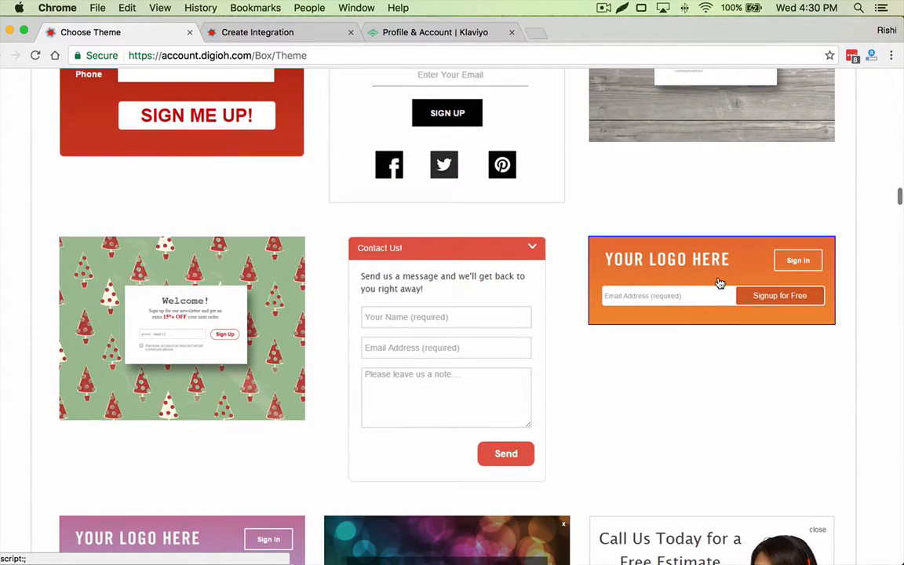
scroll(720, 282, down, 10)
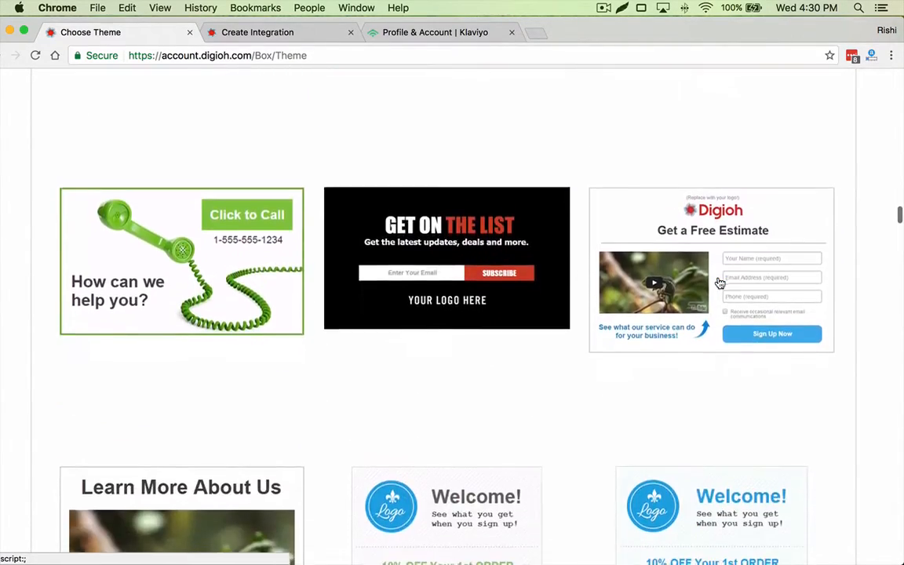
scroll(719, 283, down, 13)
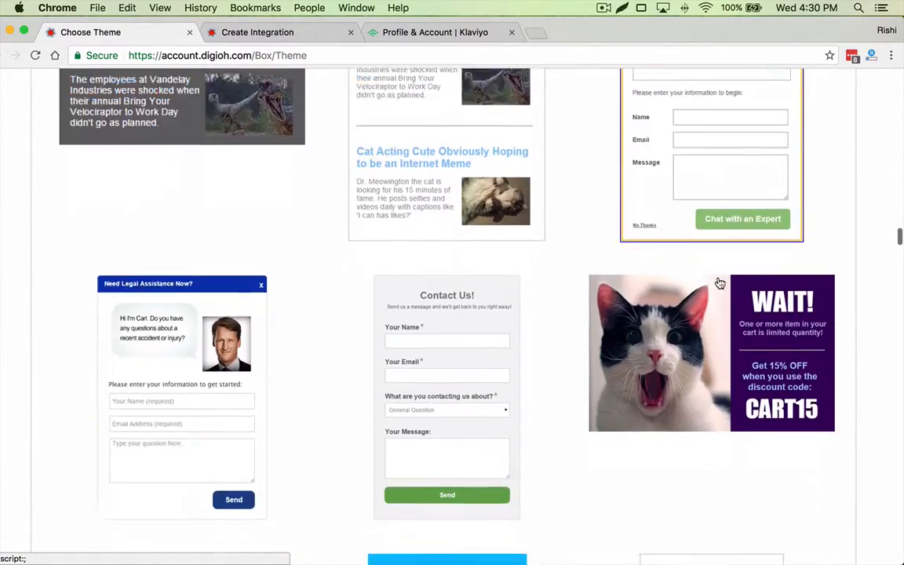
scroll(719, 282, down, 4)
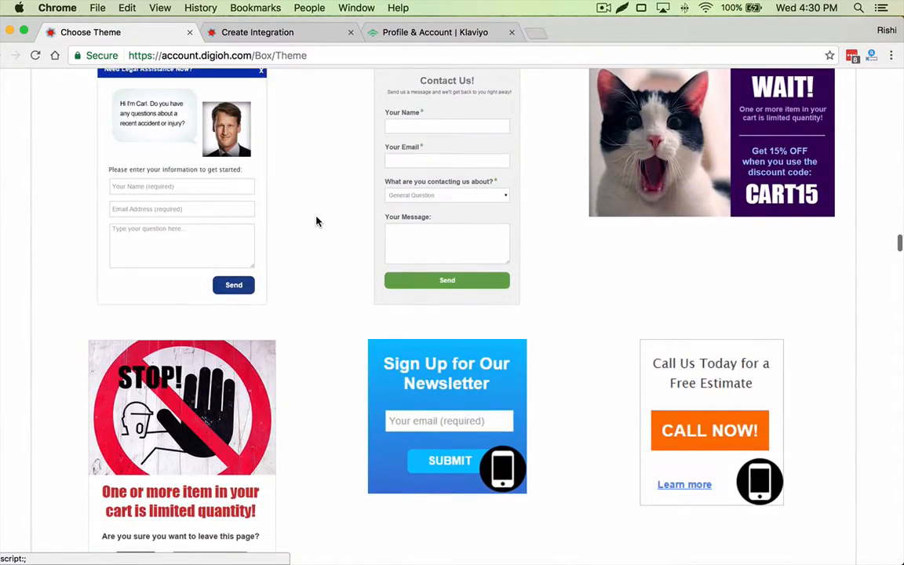
scroll(316, 222, down, 12)
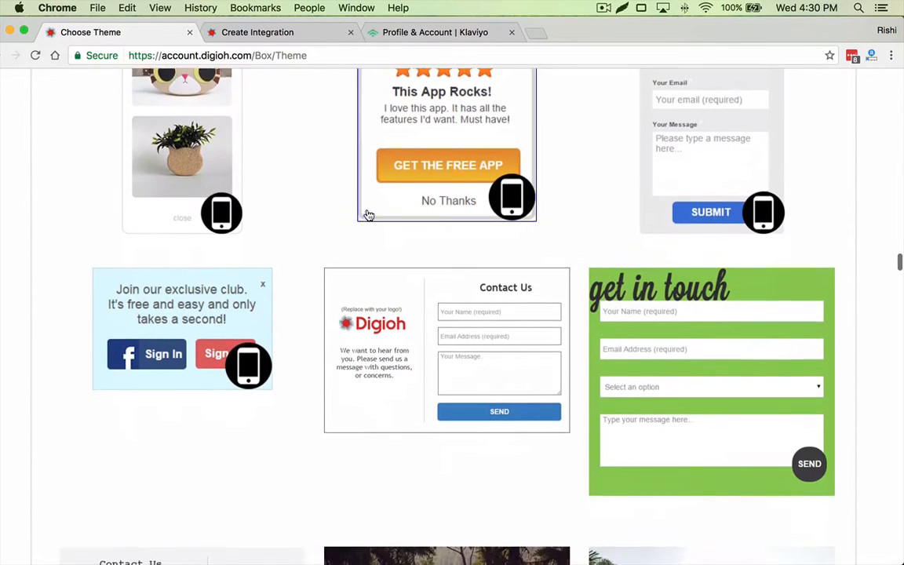
scroll(368, 214, down, 7)
scroll(442, 252, down, 8)
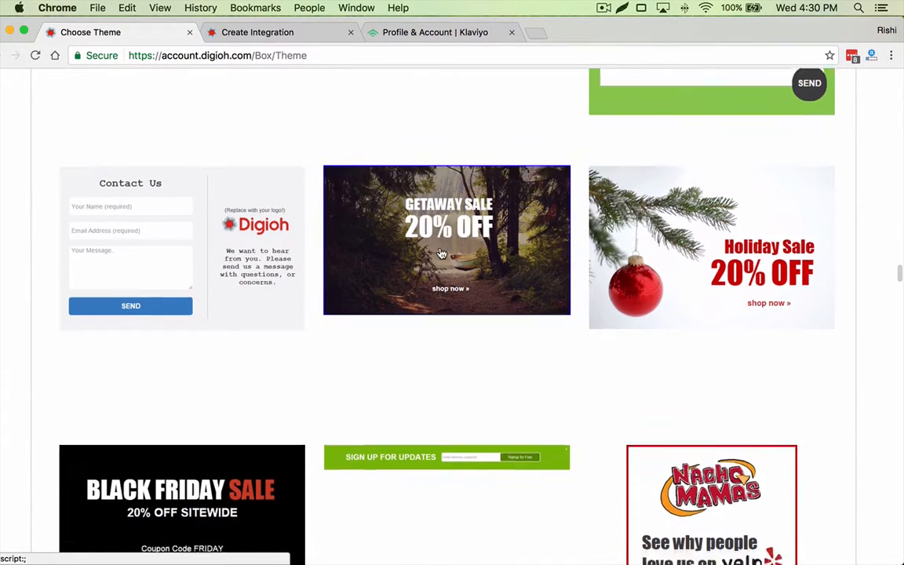
scroll(710, 186, up, 1)
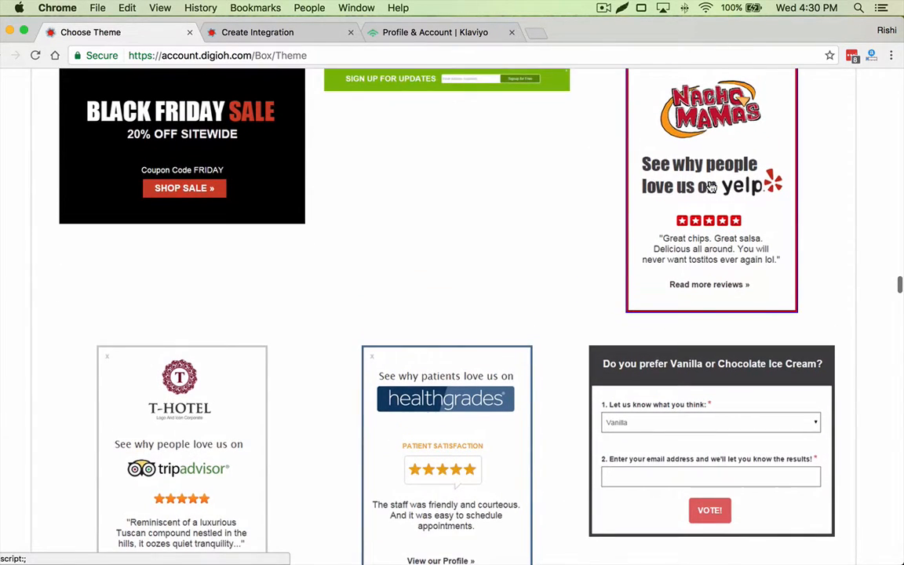
scroll(729, 224, down, 12)
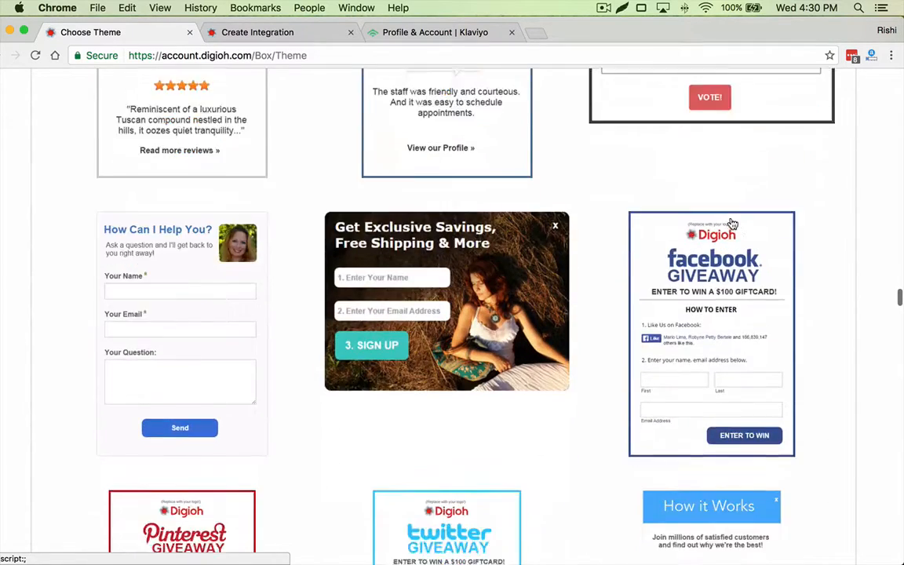
scroll(730, 225, up, 1)
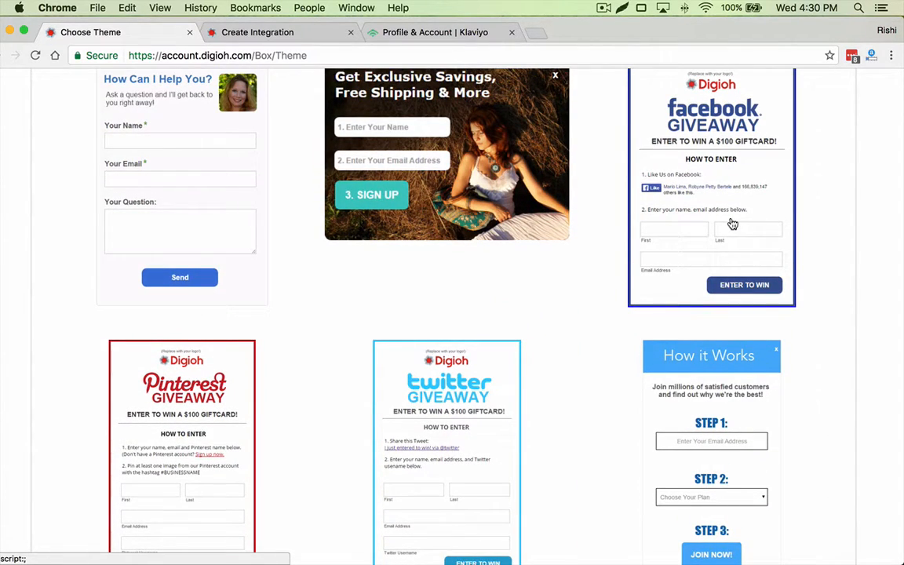
scroll(593, 198, up, 15)
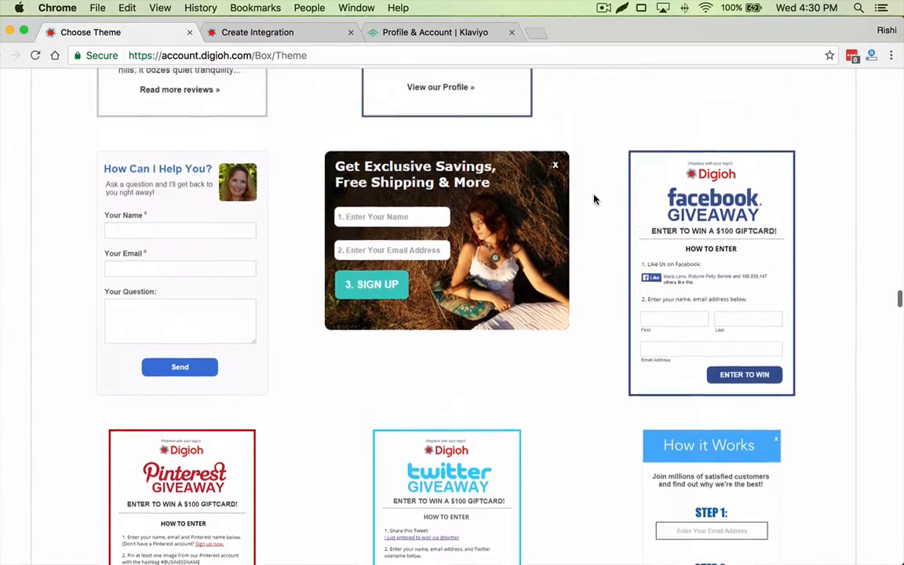
scroll(594, 200, up, 15)
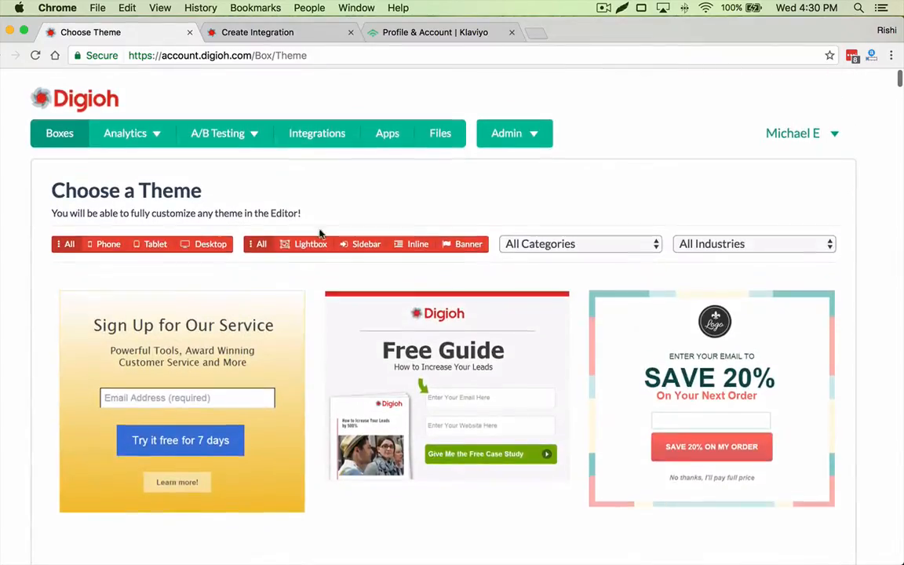
Create the lightbox from the "Sign Up for Our Service" theme and save its name as "Demo"
click(313, 312)
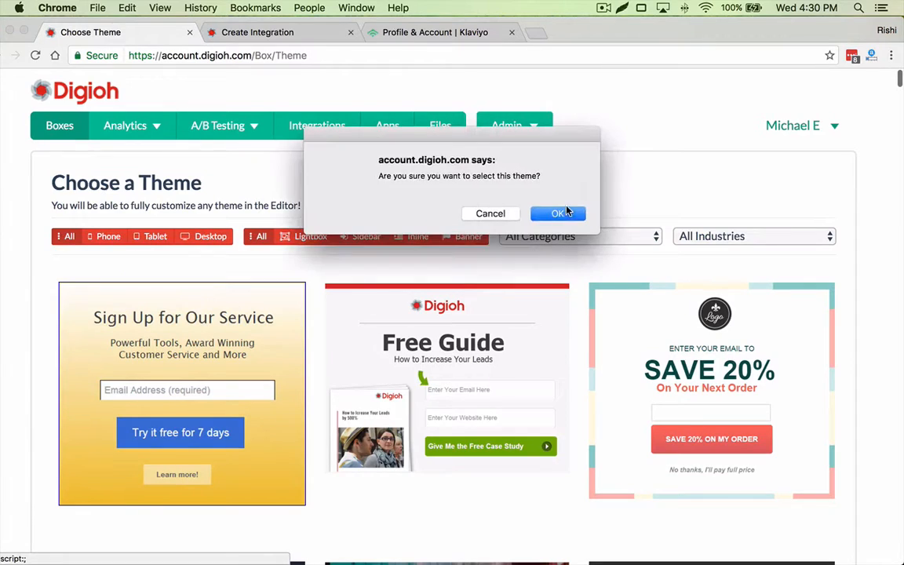
click(561, 212)
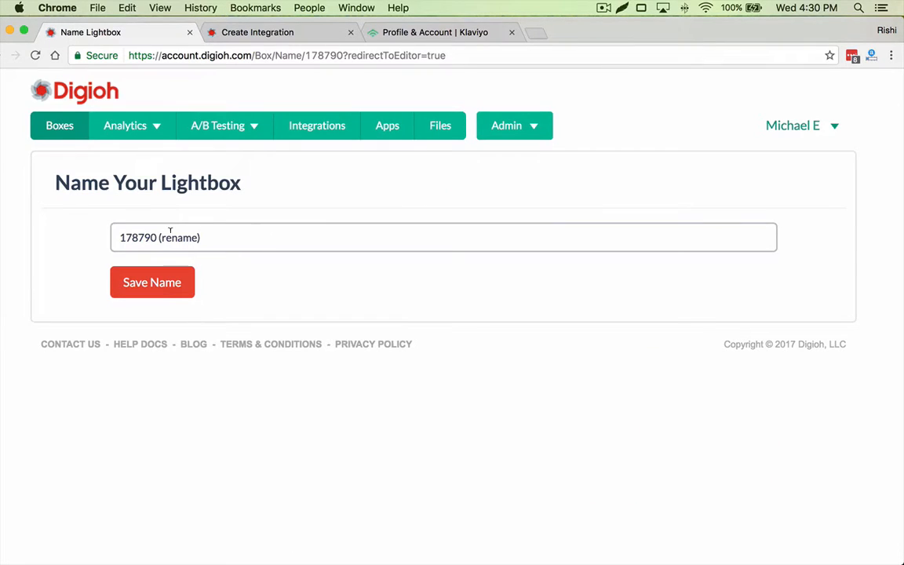
click(169, 230)
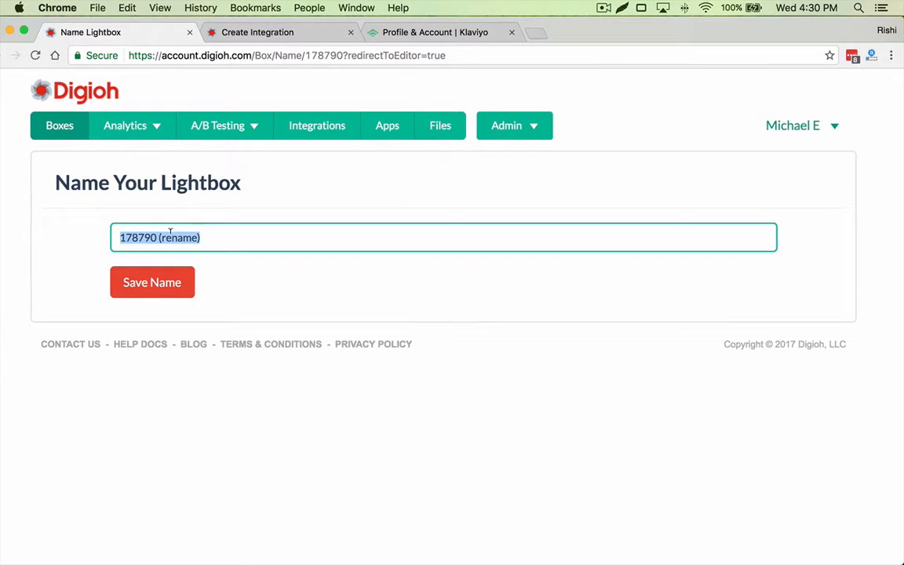
text(Demo)
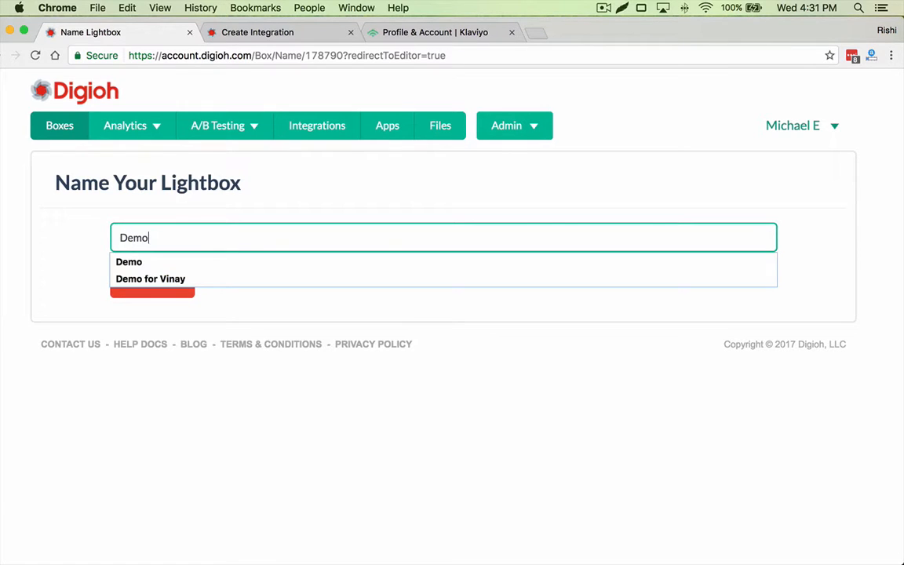
click(151, 282)
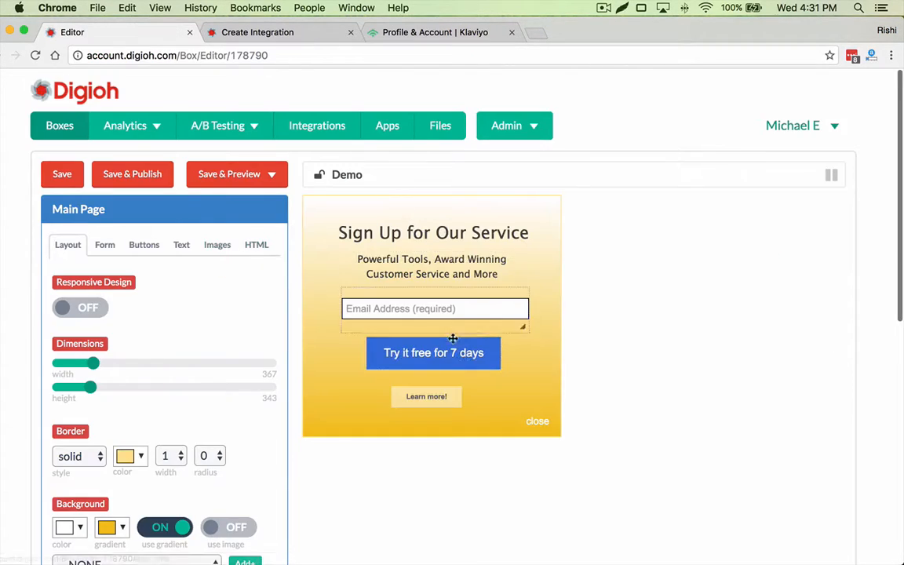
Move the "Try it free for 7 days" button slightly down and left, and widen the lightbox to 380
drag(454, 341, 408, 345)
click(70, 244)
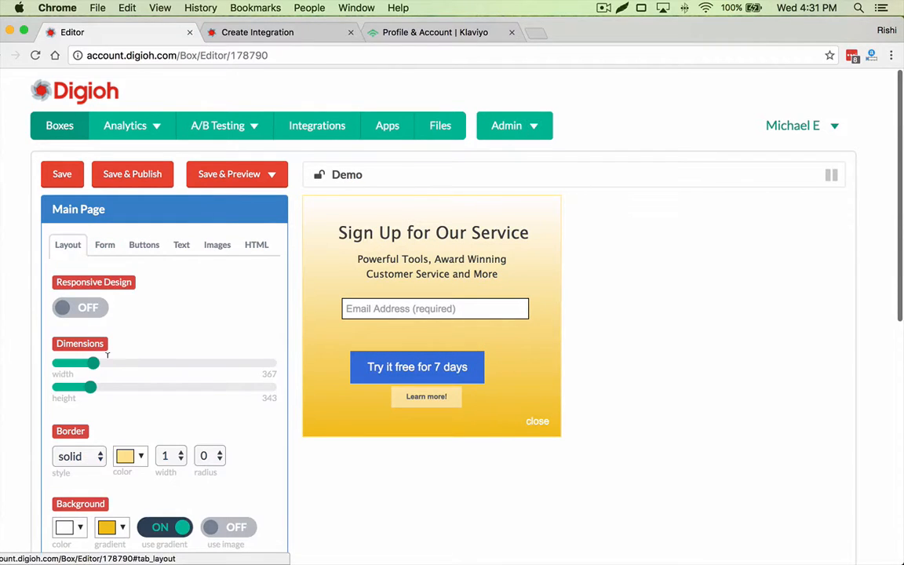
mouse_move(92, 362)
mouse_down()
mouse_move(107, 364)
mouse_move(93, 363)
mouse_up()
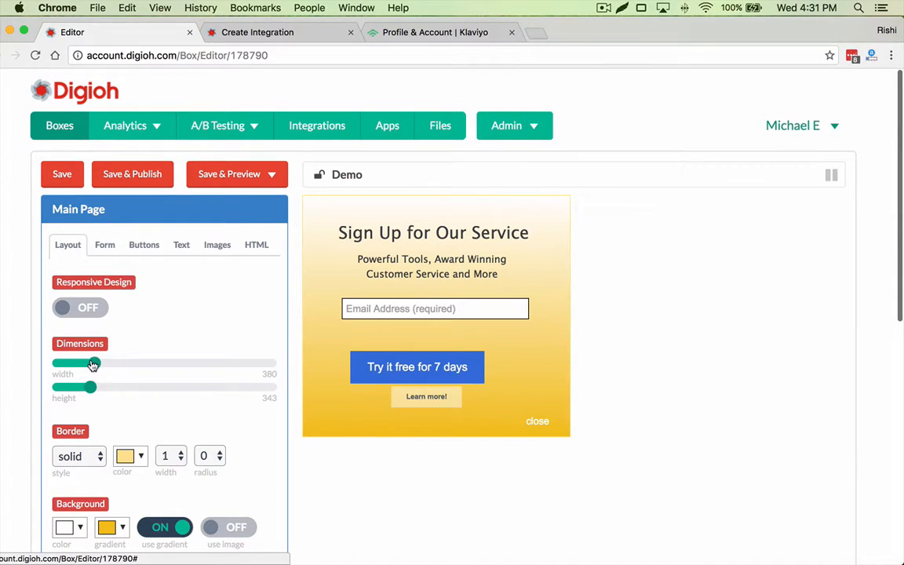
Turn off the display of the "Learn more!" button in the lightbox
click(526, 422)
scroll(283, 335, down, 1)
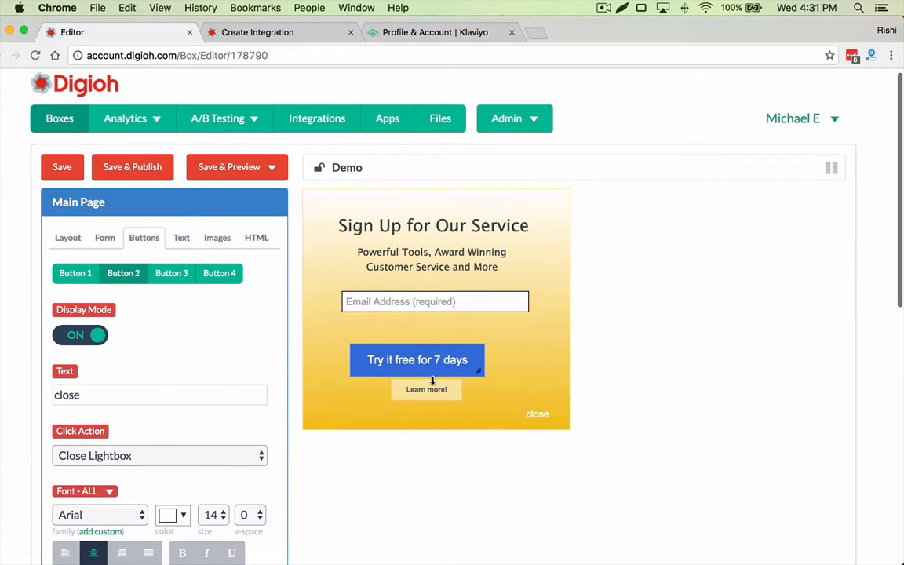
click(392, 357)
click(425, 393)
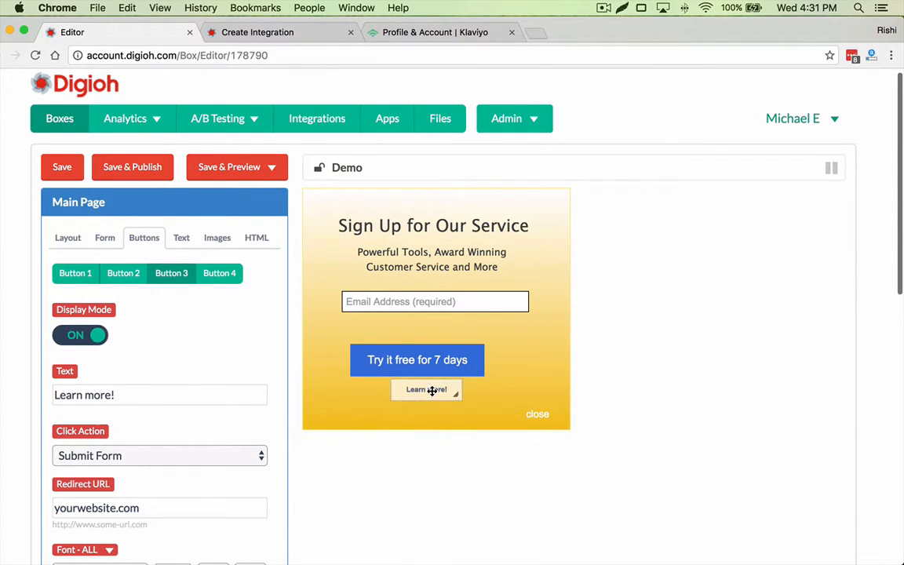
click(92, 338)
Change the background color of the "Try it free for 7 days" button to light green
click(377, 359)
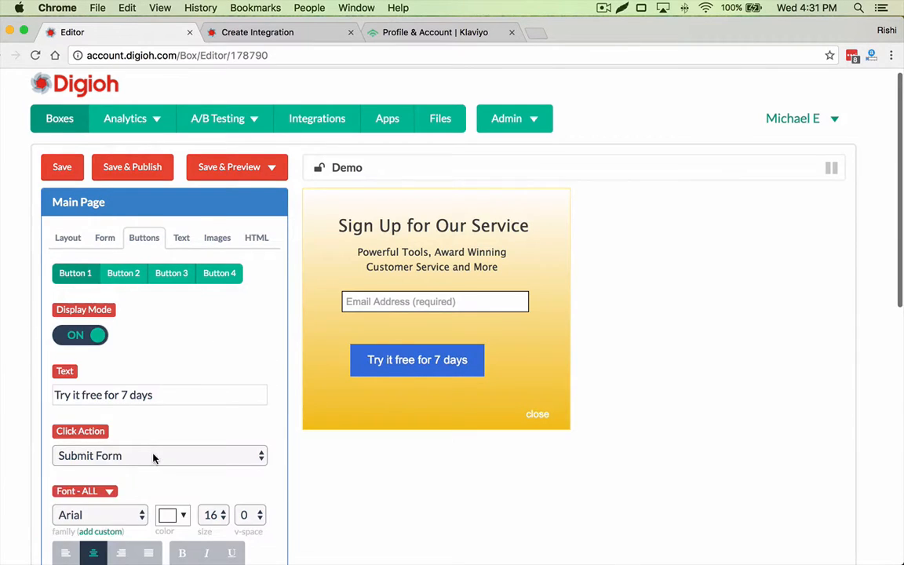
scroll(153, 454, down, 10)
scroll(153, 451, up, 3)
click(78, 253)
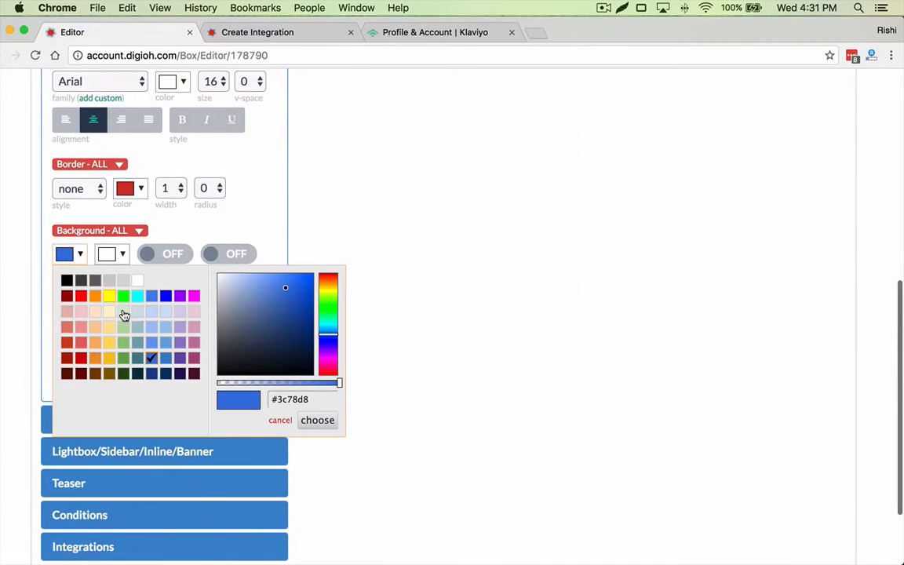
click(131, 319)
scroll(181, 318, up, 8)
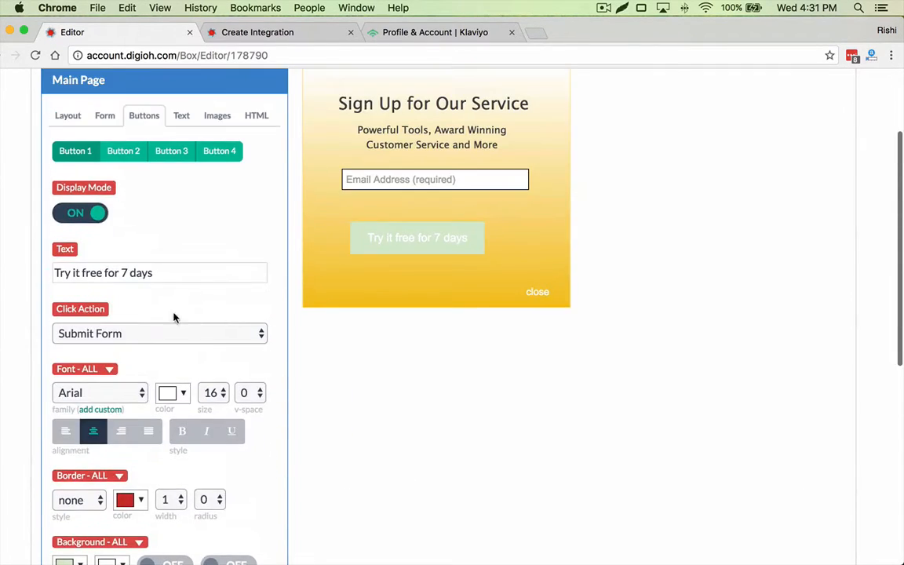
Move the "Try it free for 7 days" button slightly up and right, and set the lightbox's background gradient color to light green
drag(447, 242, 466, 233)
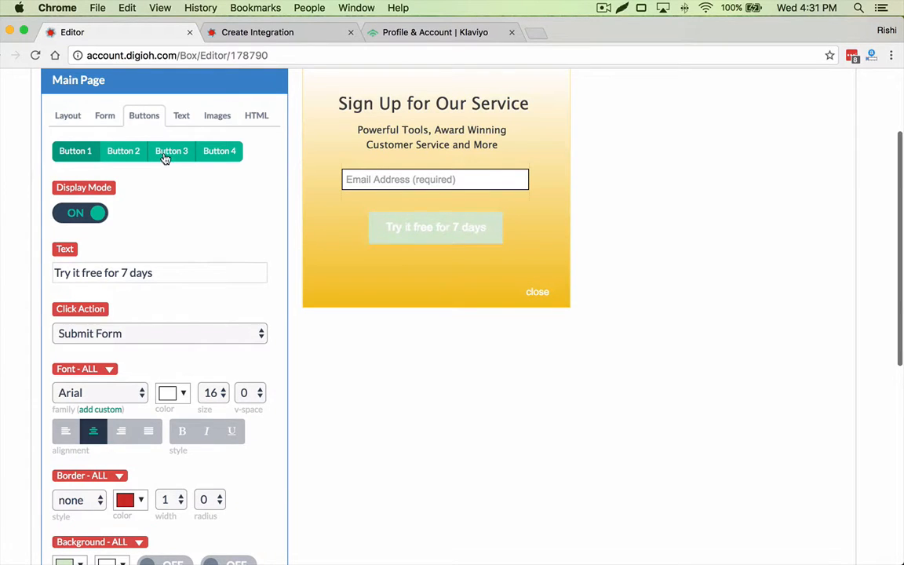
click(68, 115)
click(110, 399)
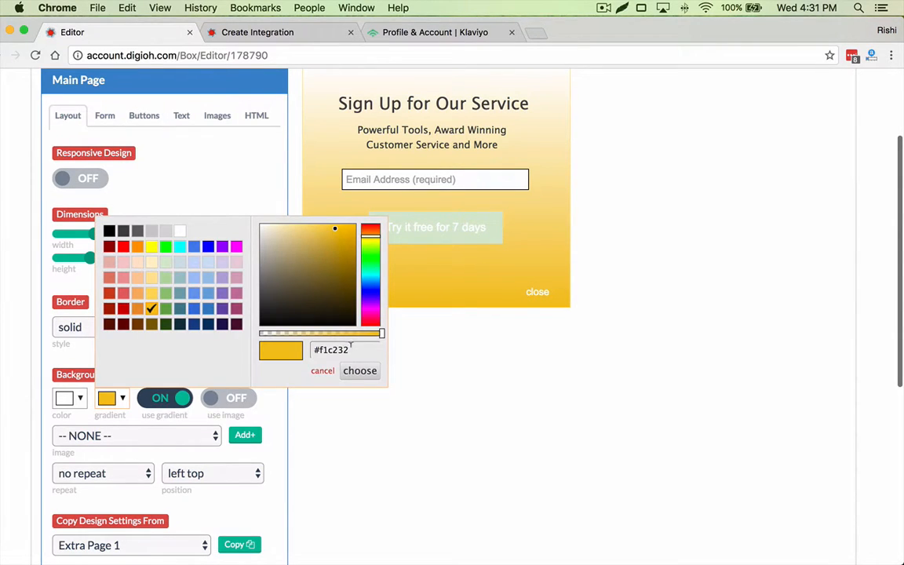
click(165, 262)
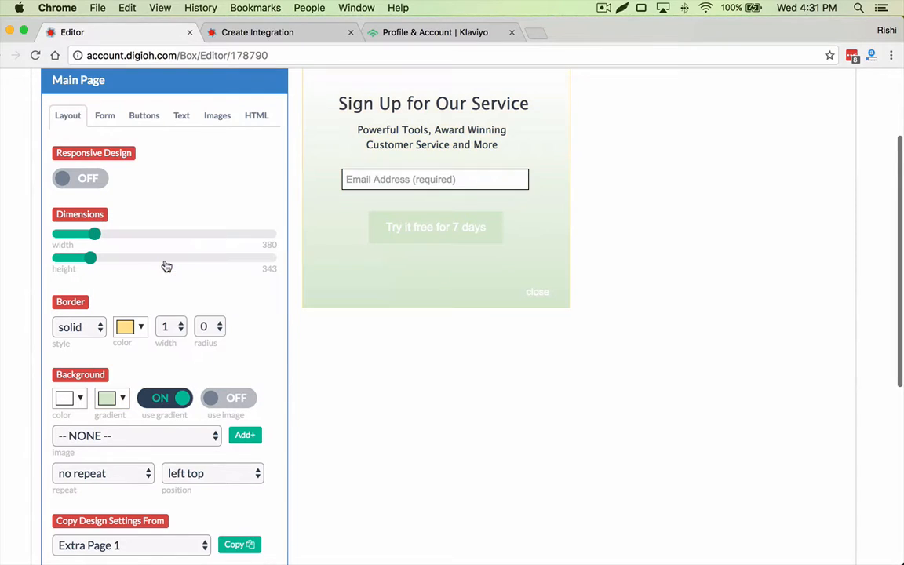
Turn off the display of the "Powerful Tools, Award Winning Customer Service and More" text
scroll(440, 299, up, 3)
click(442, 265)
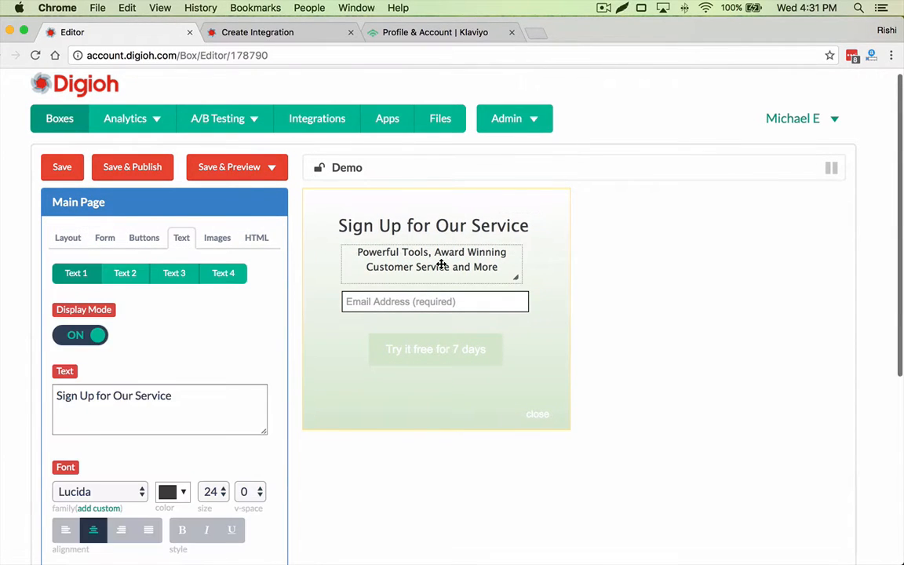
click(71, 335)
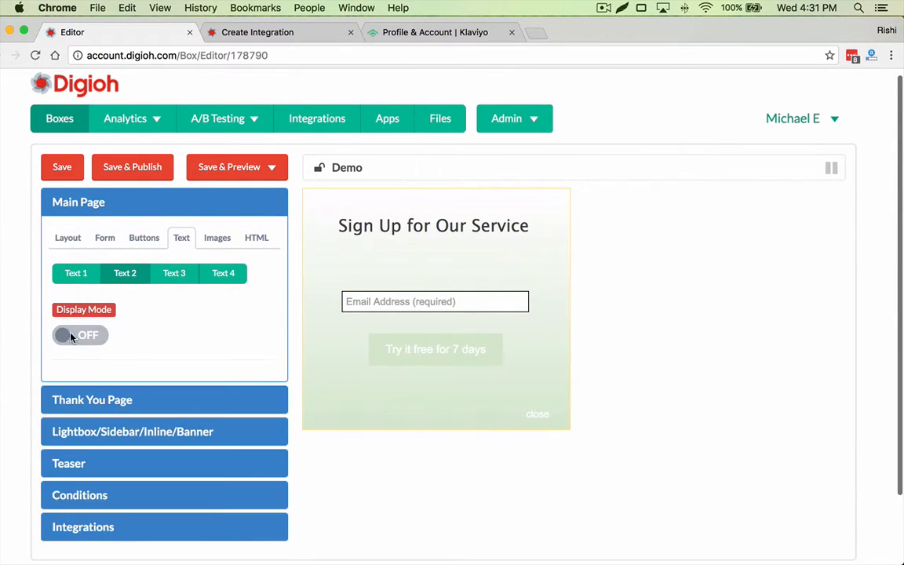
Change the lightbox heading text to "Sign Up for Our Newsletter!"
click(414, 225)
triple_click(115, 393)
text(Si)
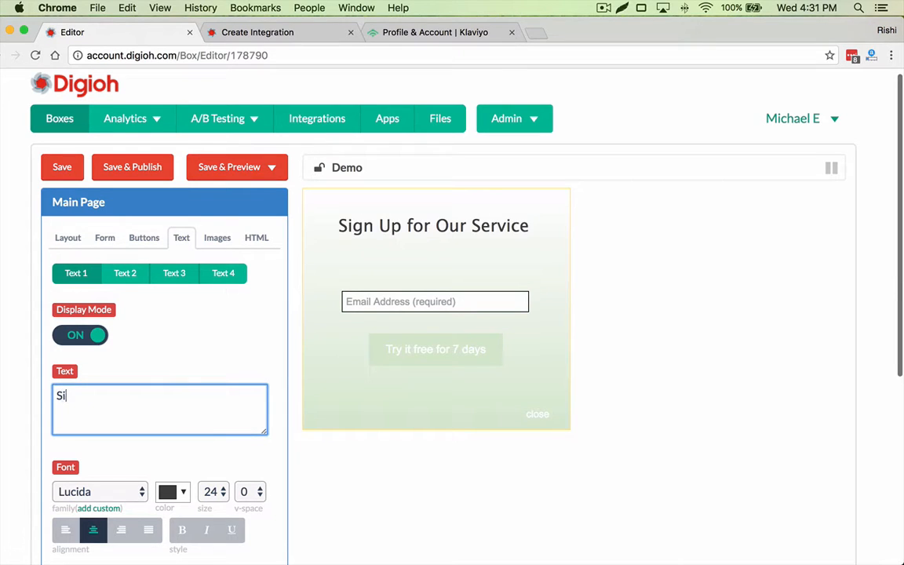
text(gn Up for Ouew)
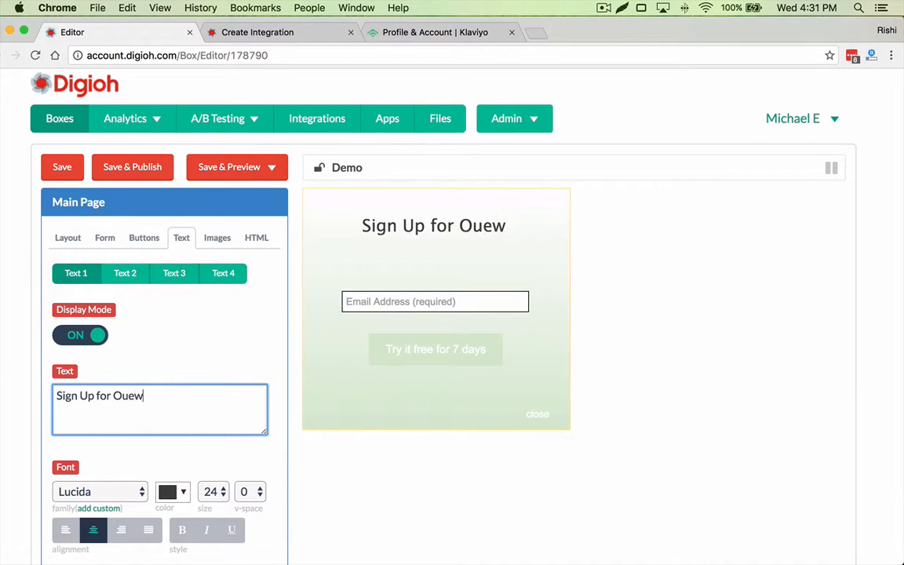
key(BackSpace)
key(BackSpace)
text(r newsletter)
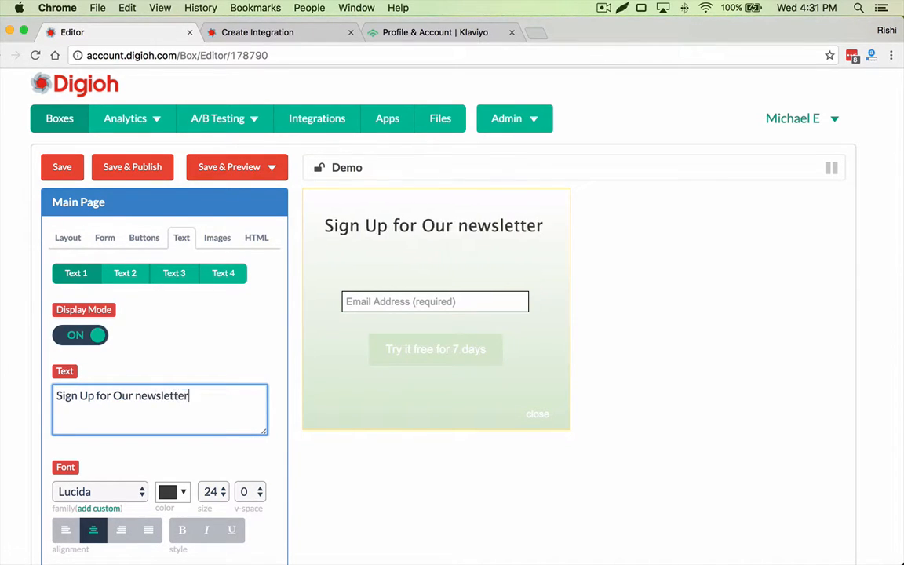
text(!)
scroll(121, 393, down, 3)
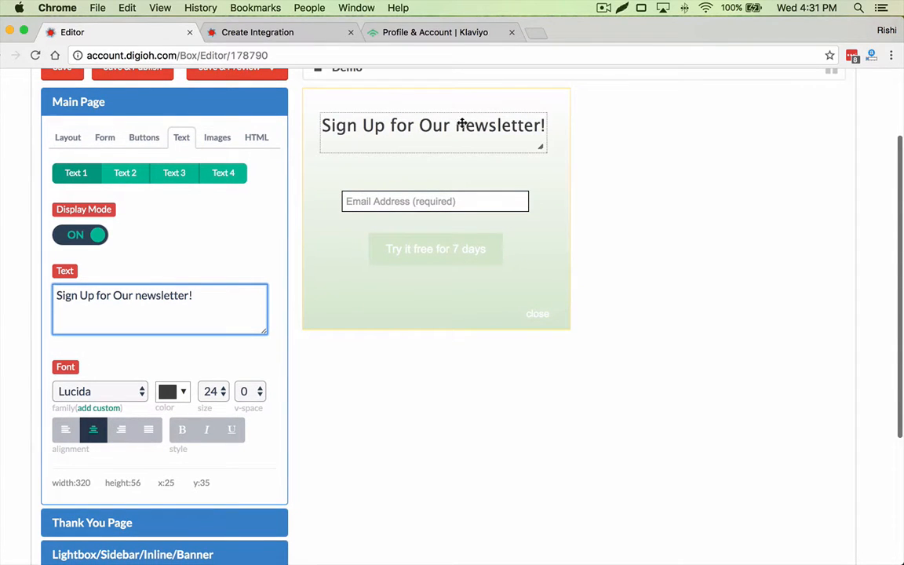
click(142, 295)
key(BackSpace)
text(N)
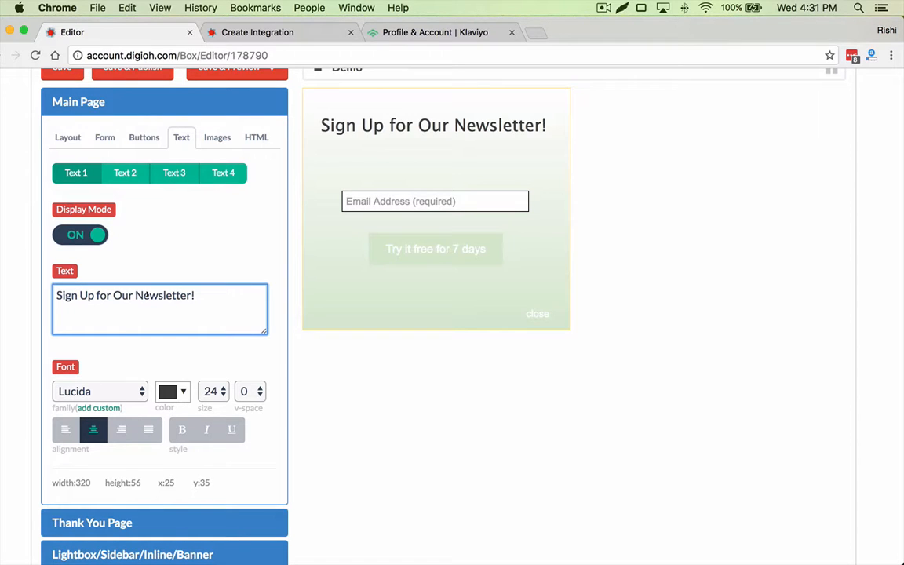
Change the background color of the "Try it free for 7 days" button to dark red
click(430, 251)
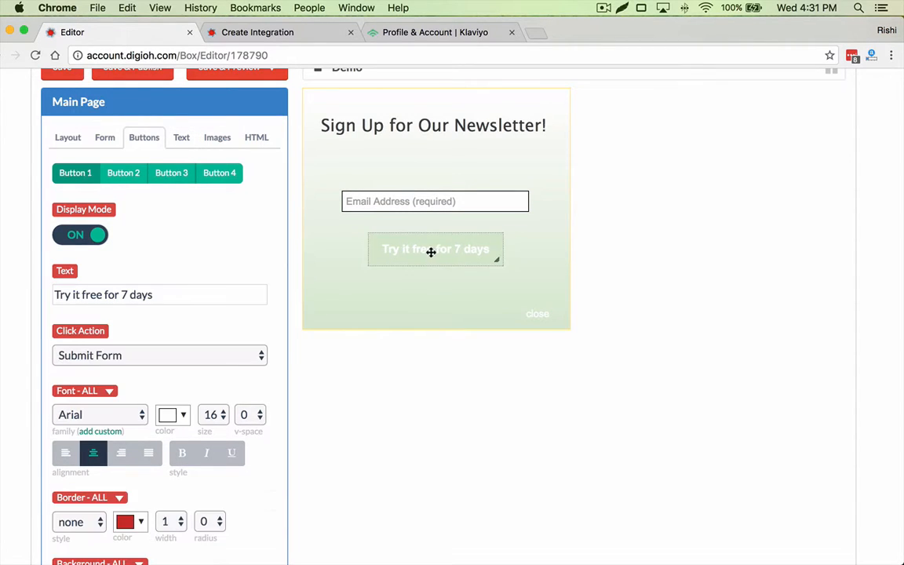
scroll(56, 459, down, 2)
click(76, 530)
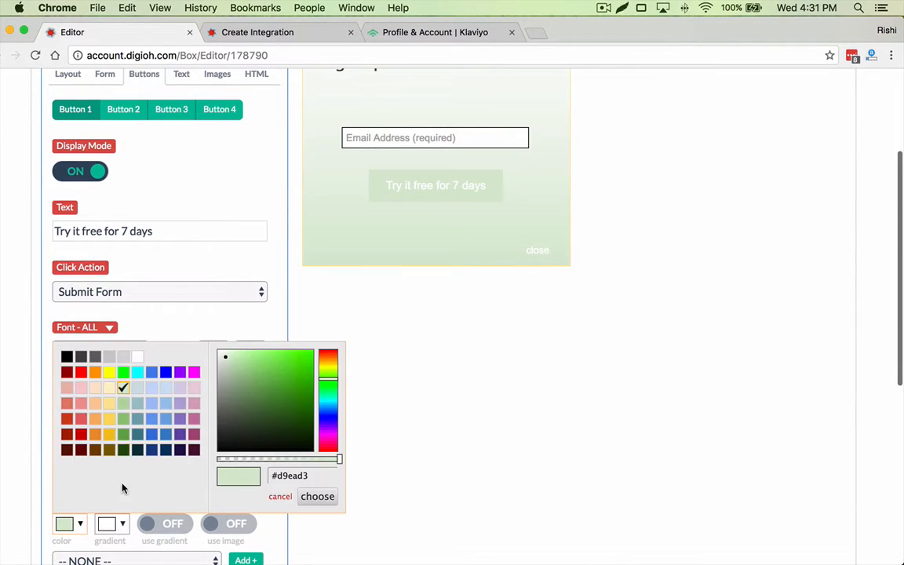
click(67, 424)
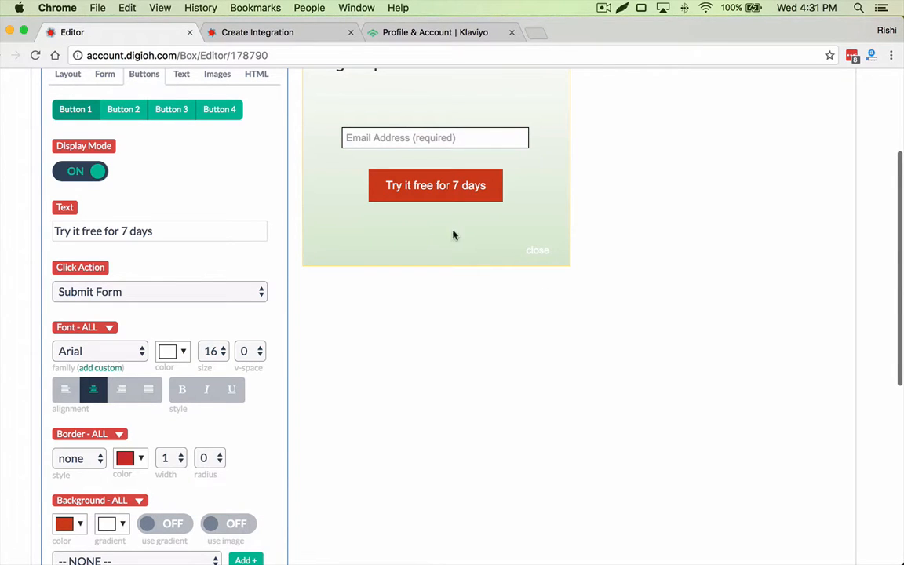
Move the newsletter heading slightly right and down, to about x 33 and y 53
scroll(443, 232, up, 2)
click(482, 180)
drag(482, 181, 483, 189)
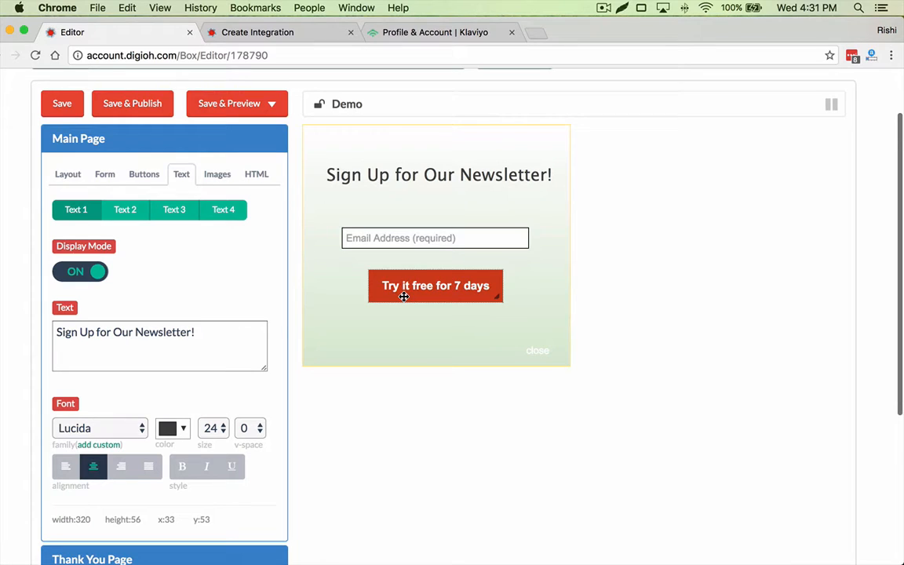
Review the widget type options, keep Lightbox, then save the box and preview it on a blank site
scroll(494, 353, down, 5)
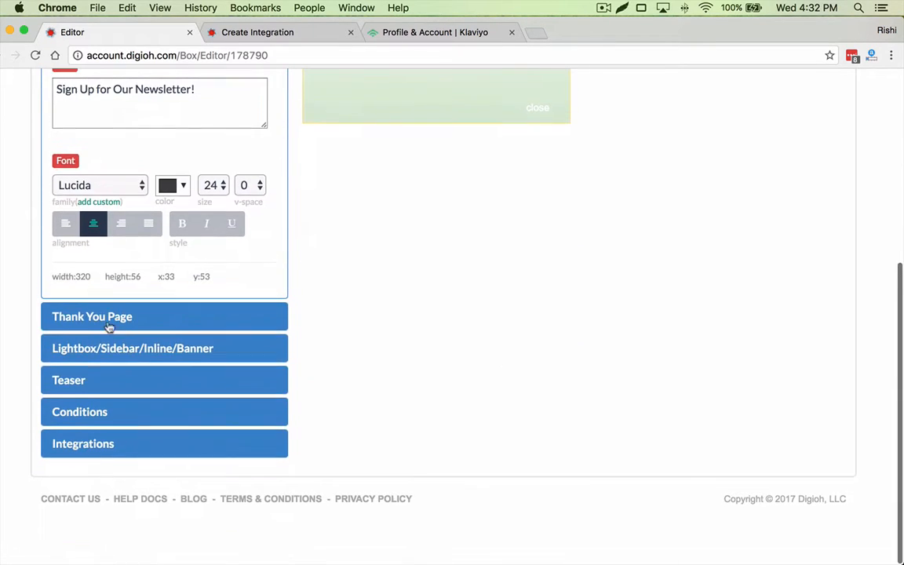
click(155, 348)
scroll(200, 317, up, 3)
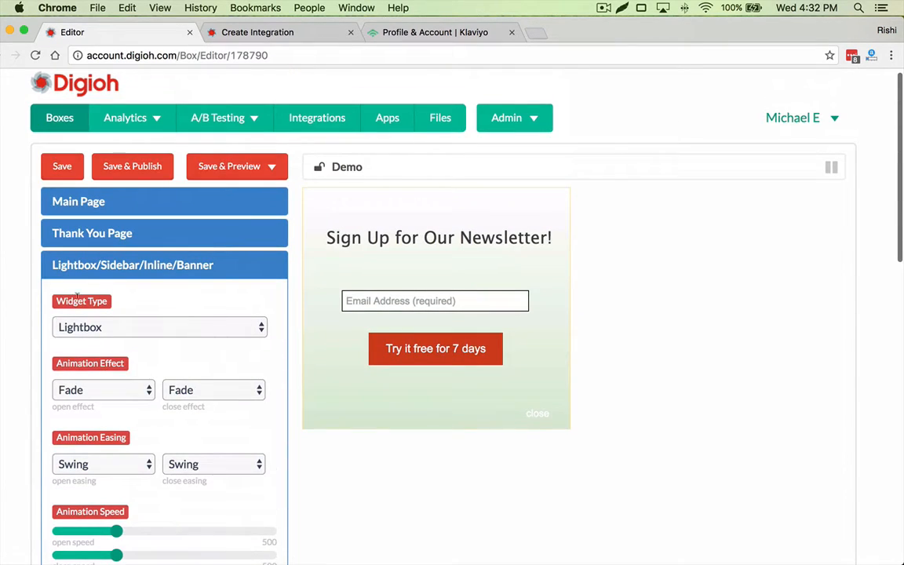
click(114, 328)
click(196, 300)
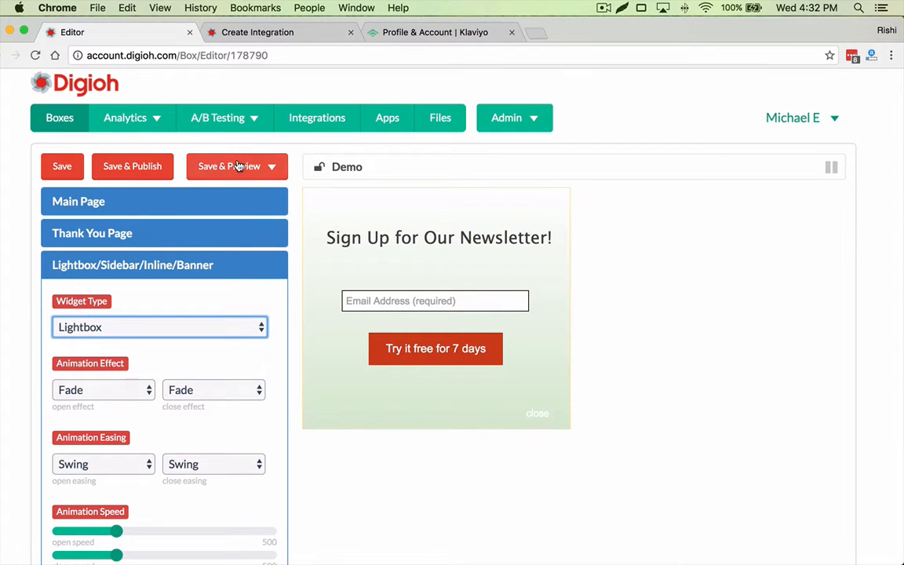
click(237, 166)
click(251, 205)
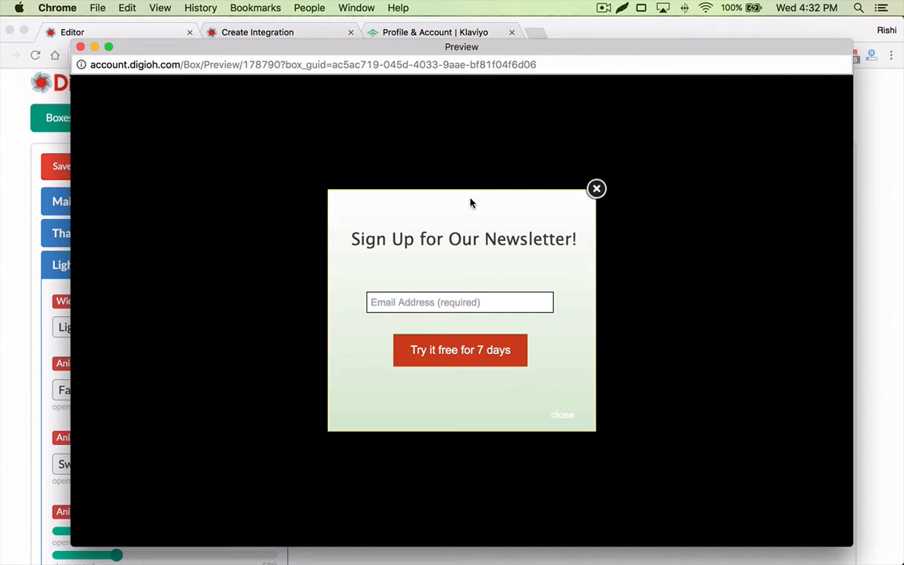
click(80, 48)
Set the widget type to Sidebar, then save the box and preview it on a blank site
click(163, 326)
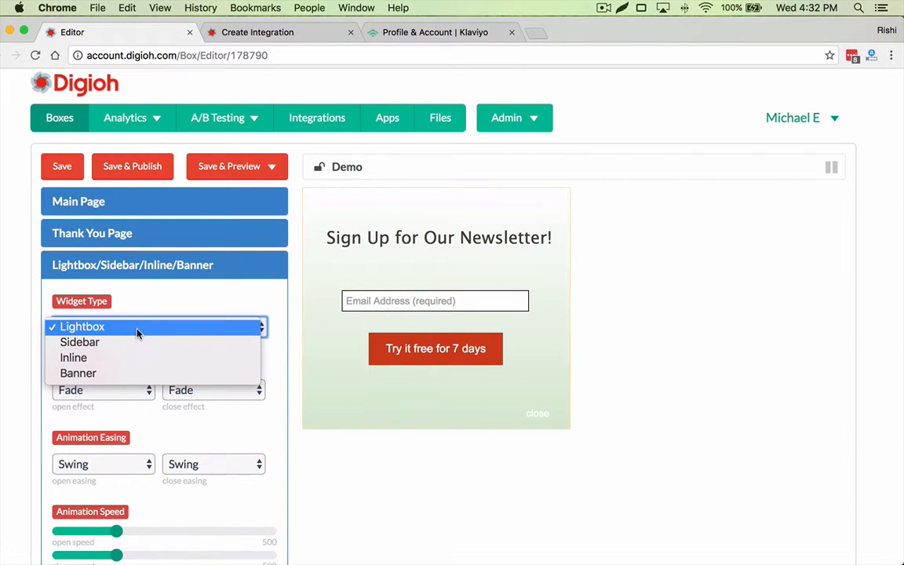
click(119, 345)
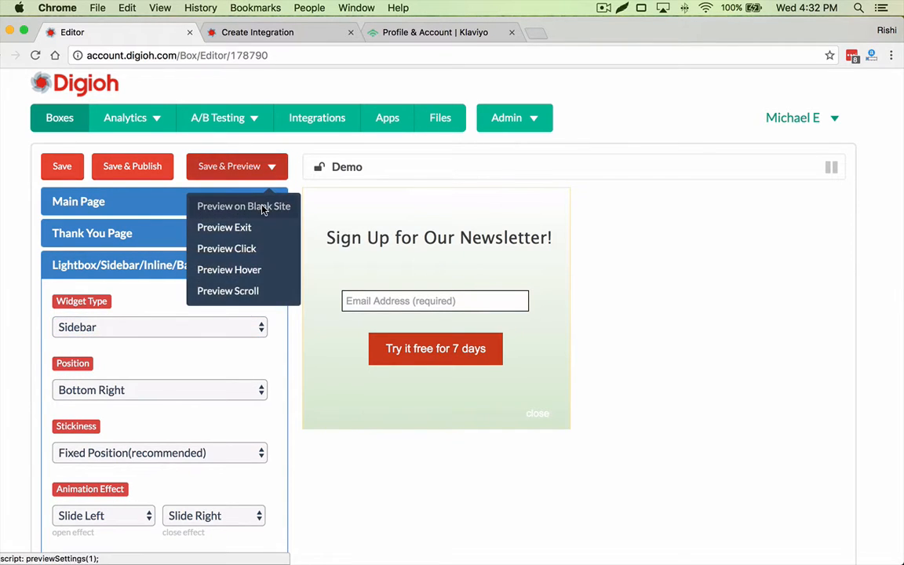
click(240, 202)
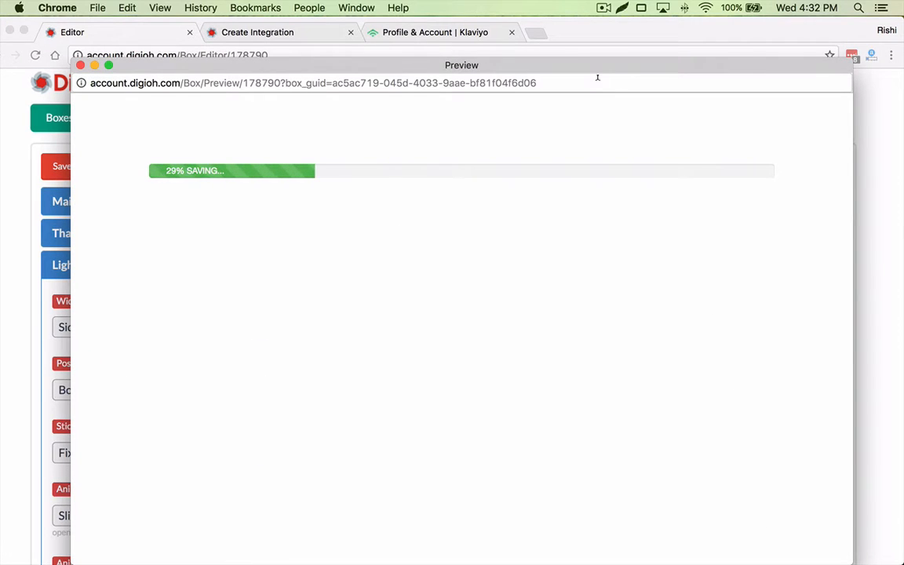
drag(590, 67, 585, 40)
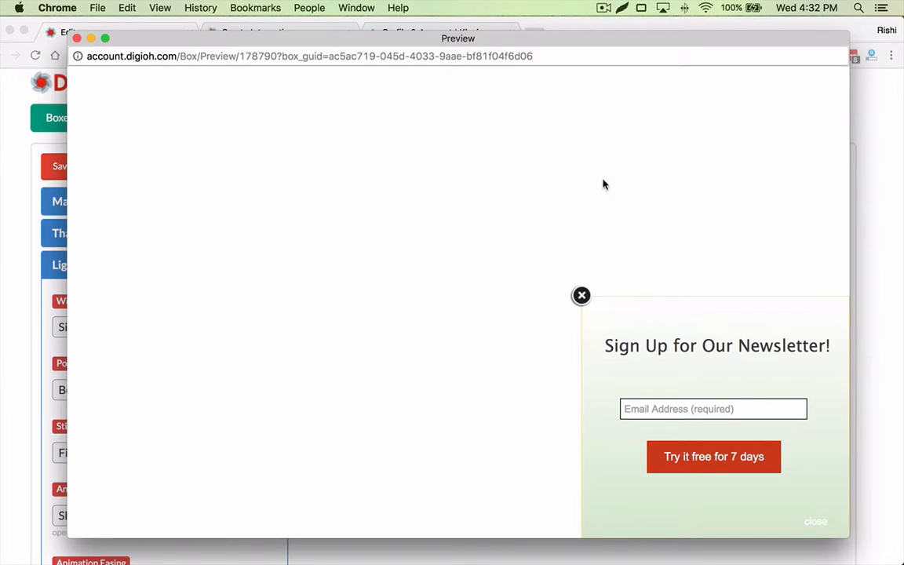
click(76, 37)
click(200, 326)
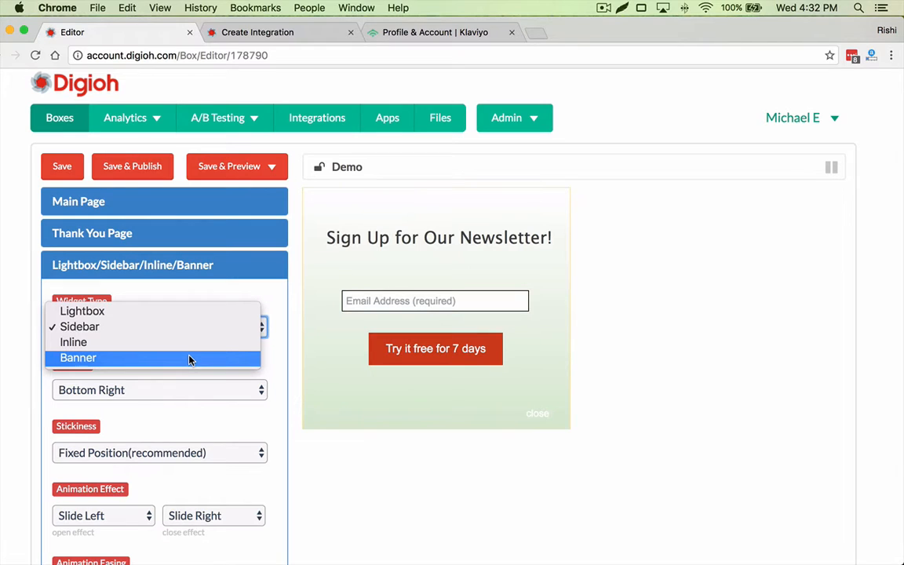
click(281, 306)
Open the condition editor for the Demo box and add a first set of conditions
scroll(282, 318, down, 10)
scroll(197, 434, down, 3)
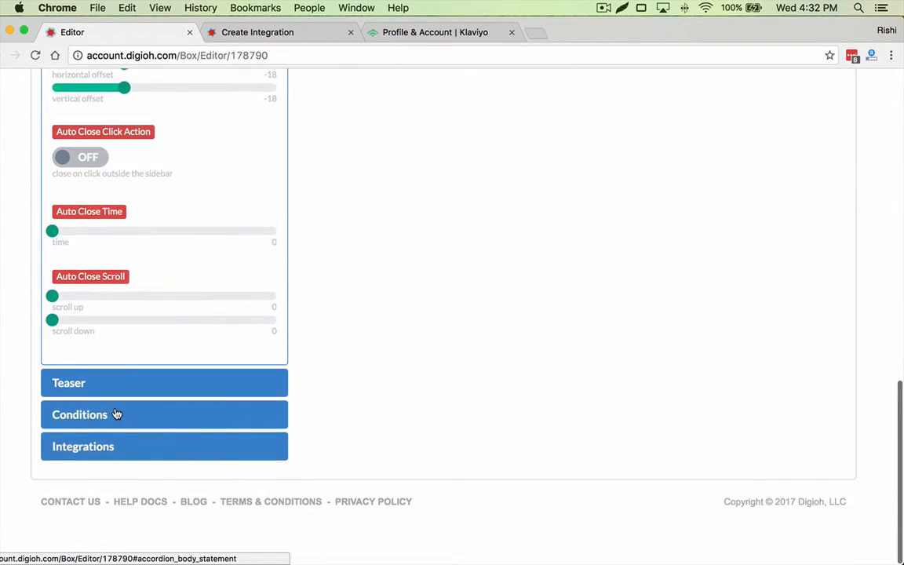
click(115, 413)
click(107, 377)
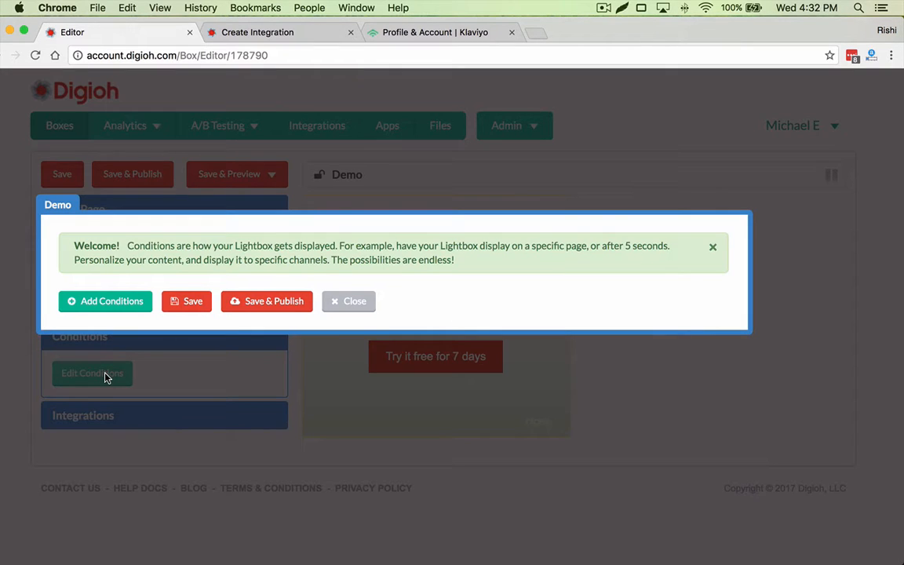
click(100, 303)
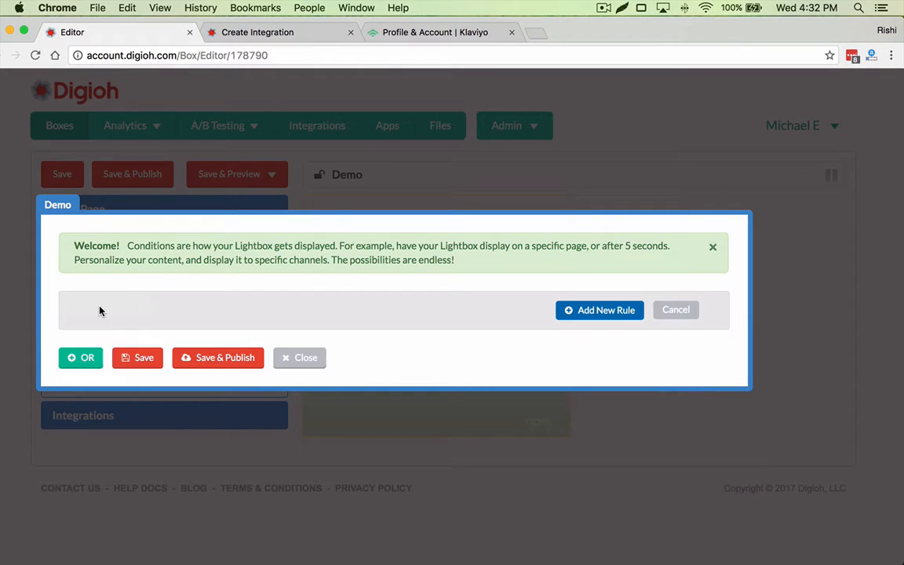
Add a Display Until rule for when this event occurs: "This Lightbox form is submitted"
click(585, 311)
click(521, 316)
click(512, 338)
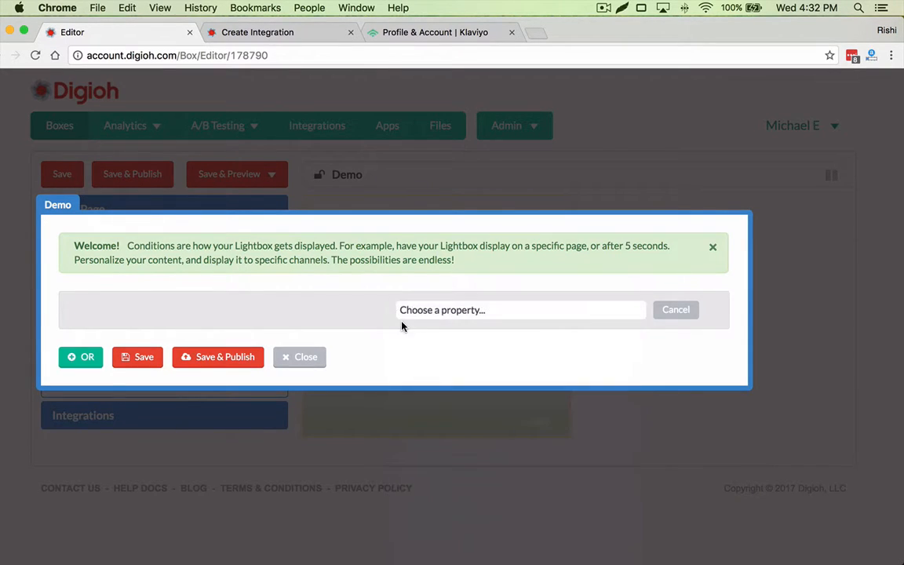
click(353, 333)
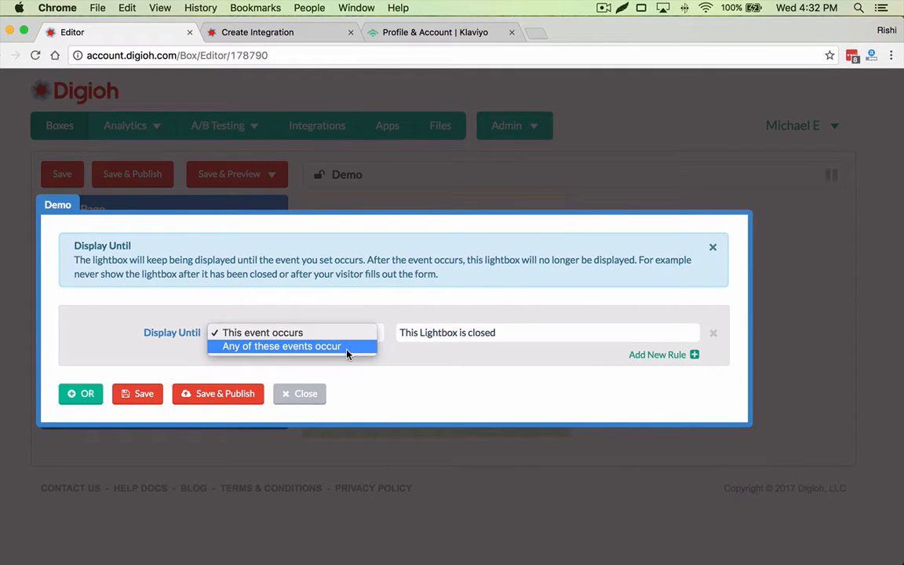
click(348, 335)
click(483, 335)
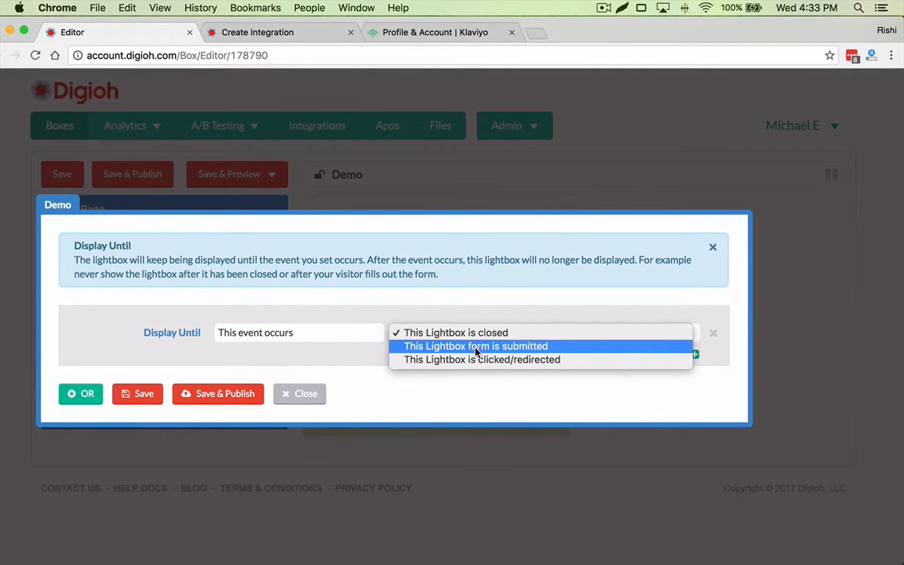
click(470, 345)
Add a second rule that requires the Country to equal United States
click(694, 354)
click(605, 364)
scroll(471, 376, down, 10)
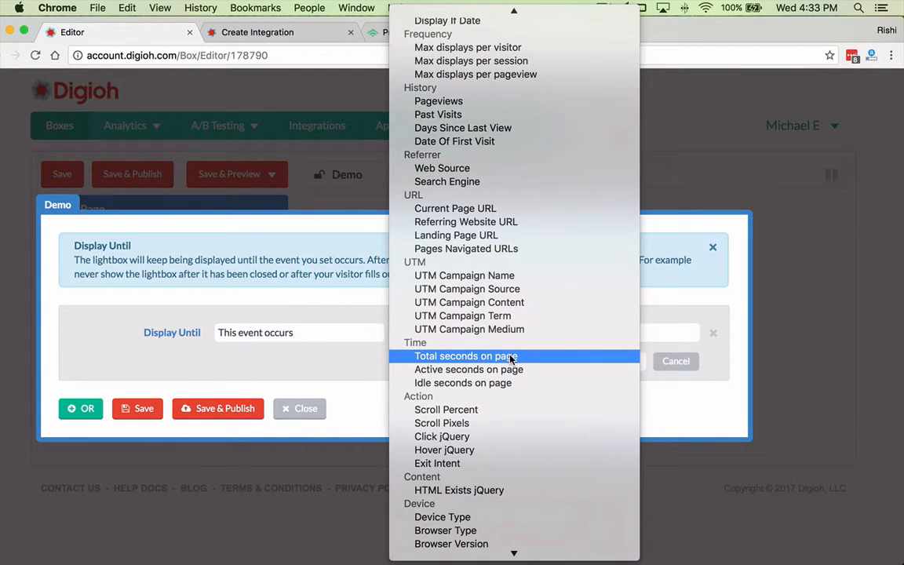
scroll(516, 398, down, 5)
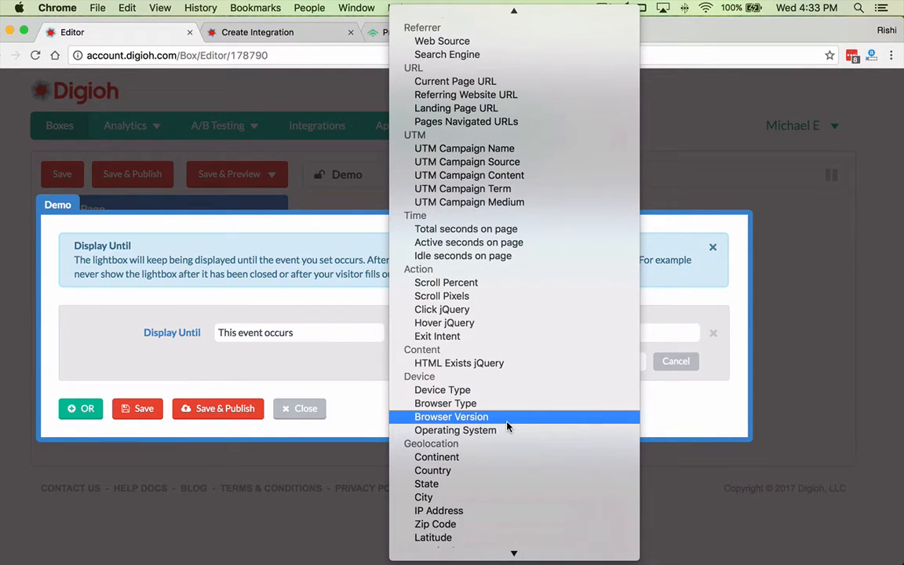
click(502, 471)
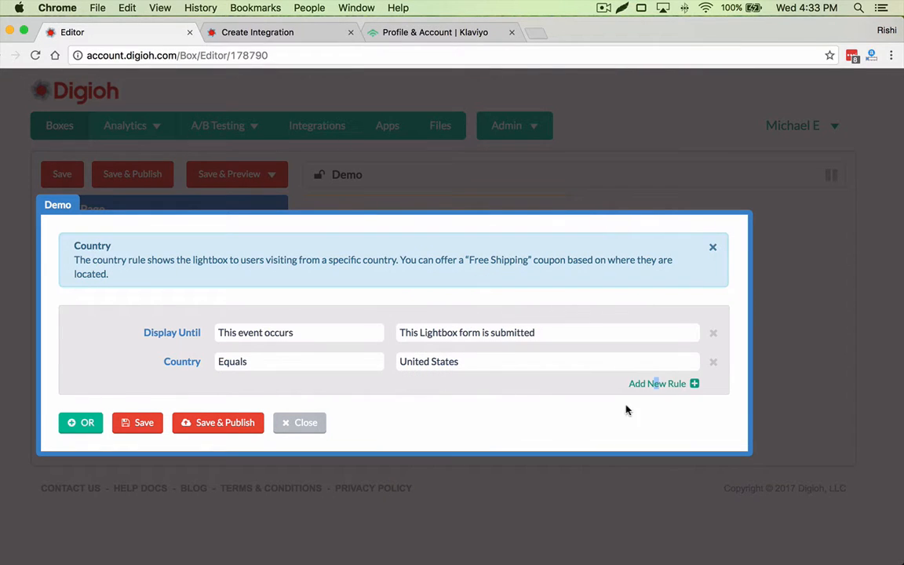
Add a third rule that requires the Referring Website URL to contain facebook.com
click(666, 391)
click(541, 397)
scroll(540, 400, down, 8)
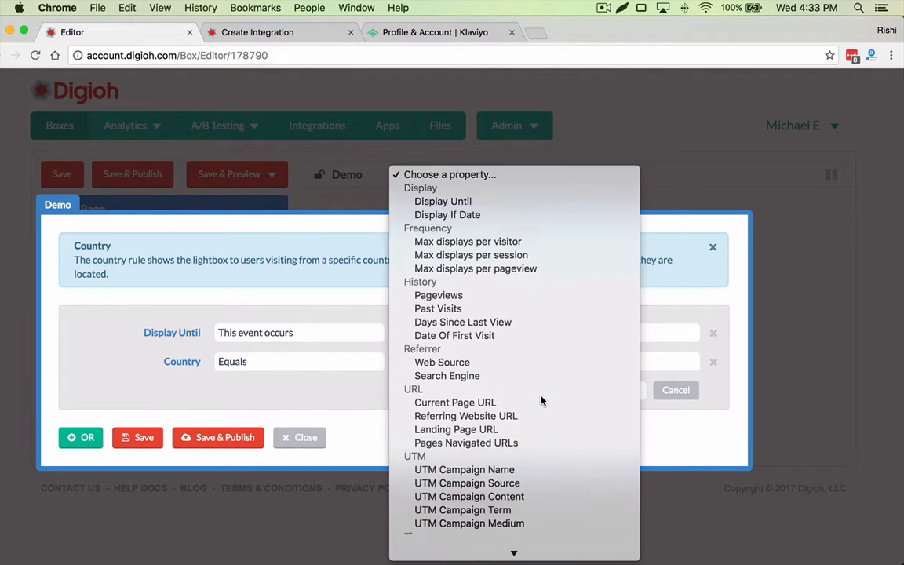
scroll(541, 400, down, 5)
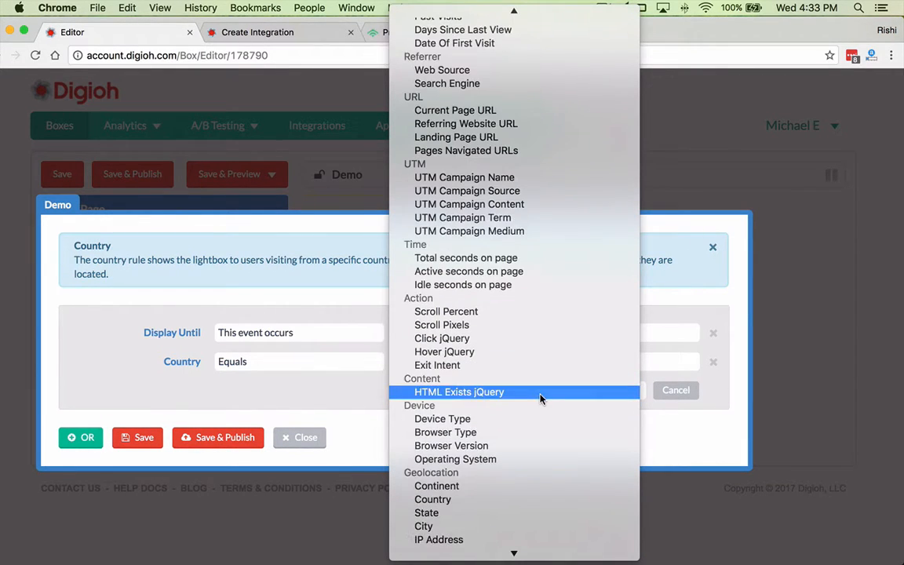
scroll(511, 345, down, 3)
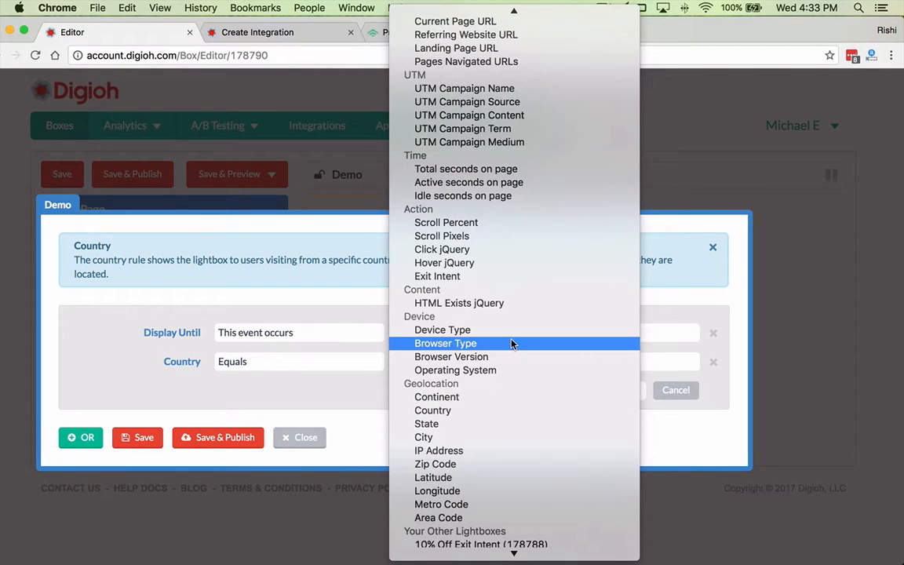
scroll(511, 345, up, 5)
click(503, 200)
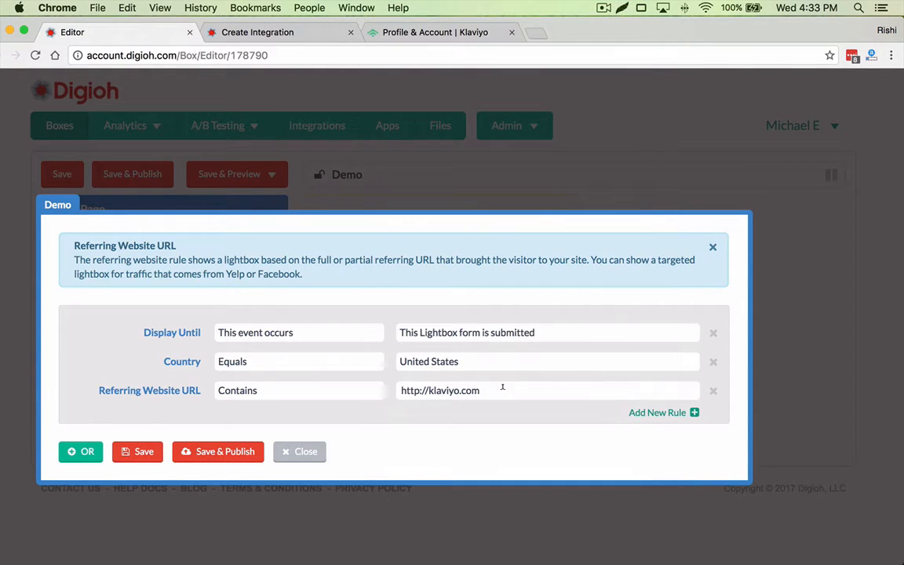
double_click(499, 391)
key(super+a)
text(facebook.com)
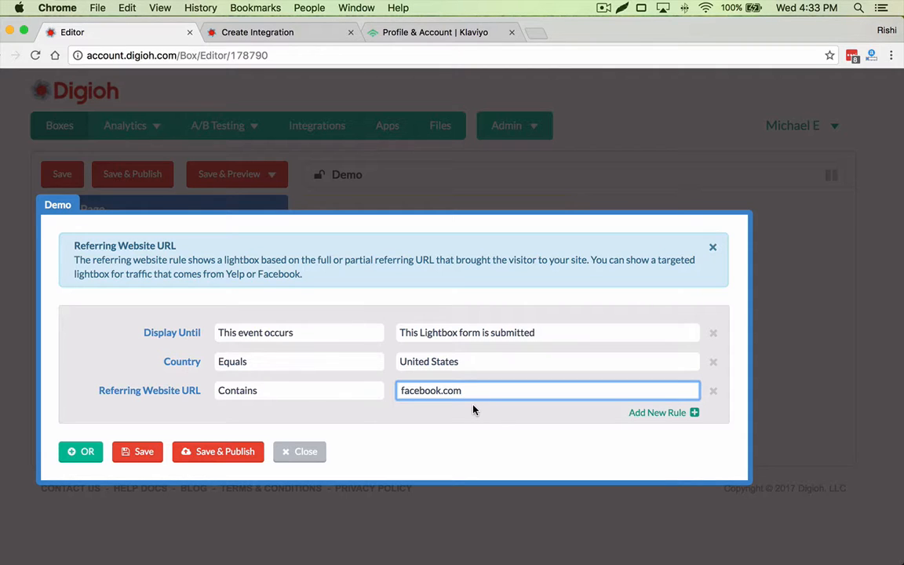
Try an Exit Intent rule for the mouse exiting the window top, and remove it from the conditions
click(654, 414)
click(512, 422)
scroll(518, 424, down, 5)
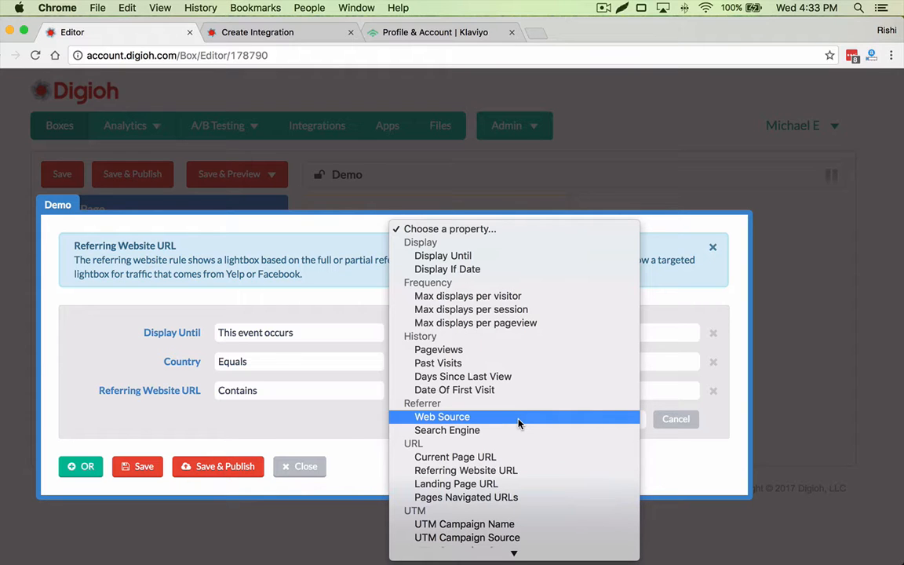
scroll(518, 424, down, 10)
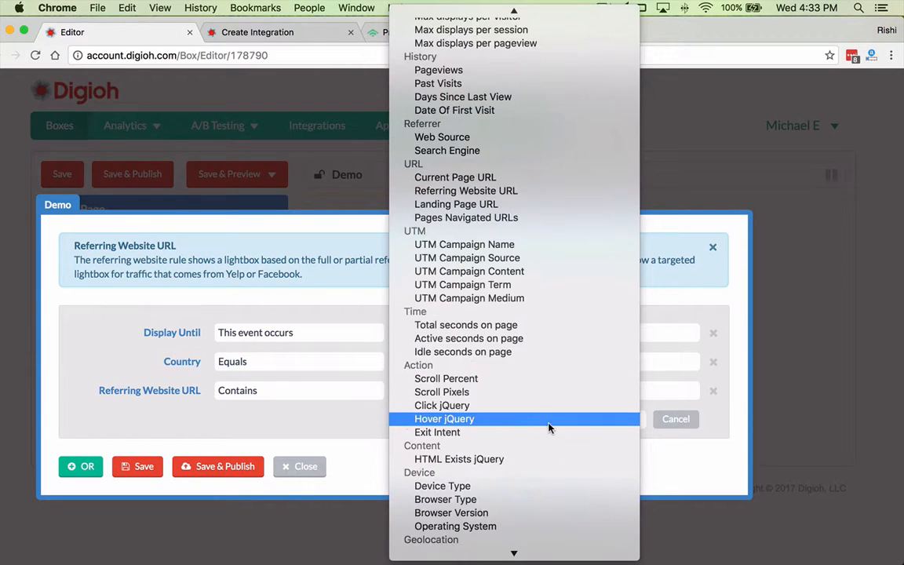
click(498, 433)
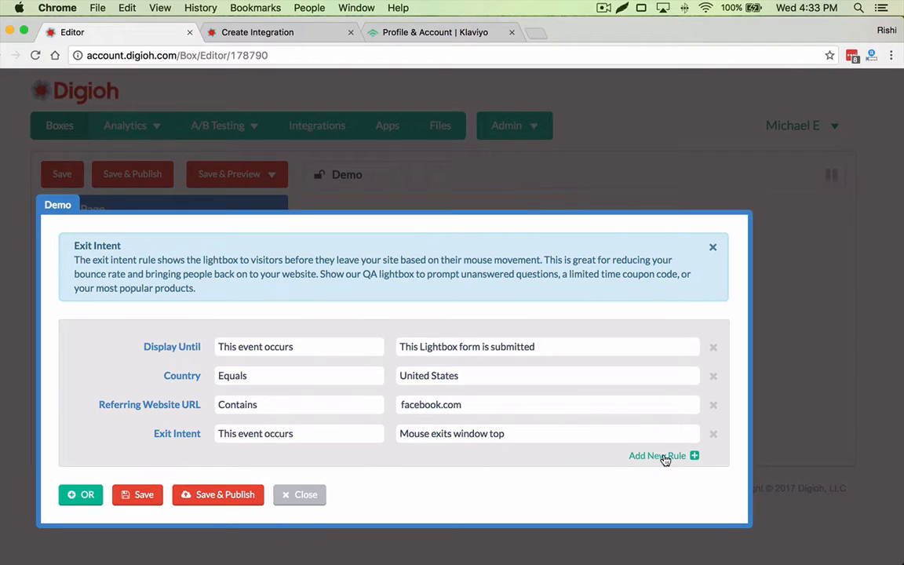
click(713, 433)
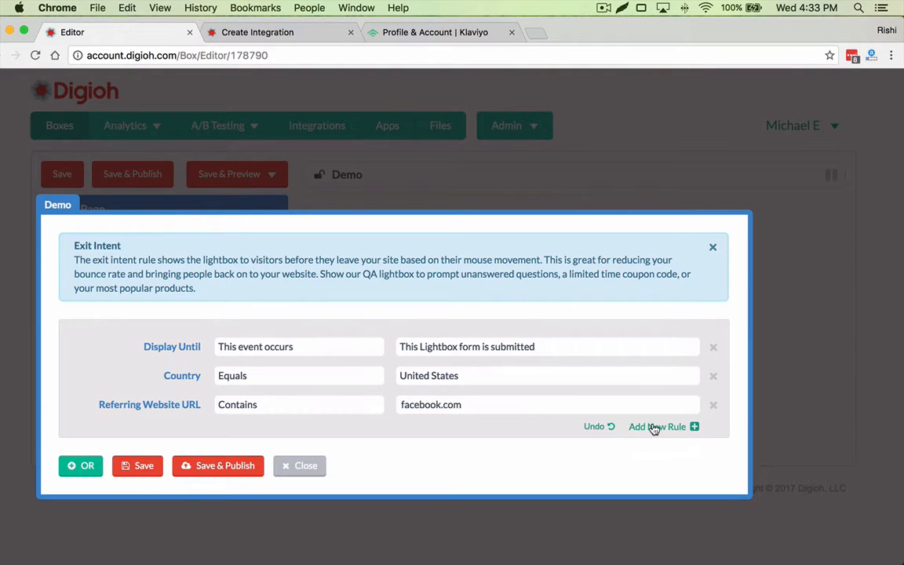
Add a Device Type rule that requires the visitor's device to equal Desktop
click(655, 428)
click(579, 431)
scroll(572, 439, down, 10)
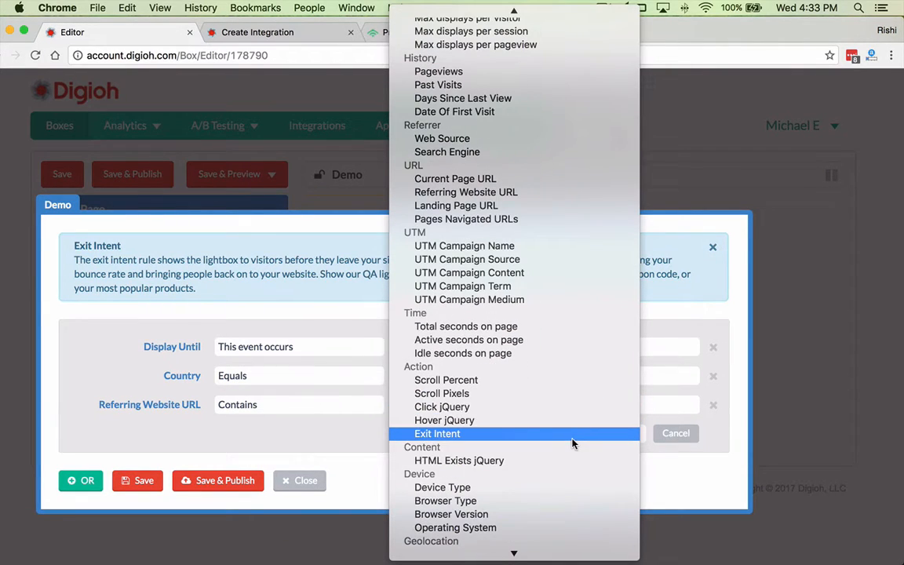
scroll(484, 455, down, 1)
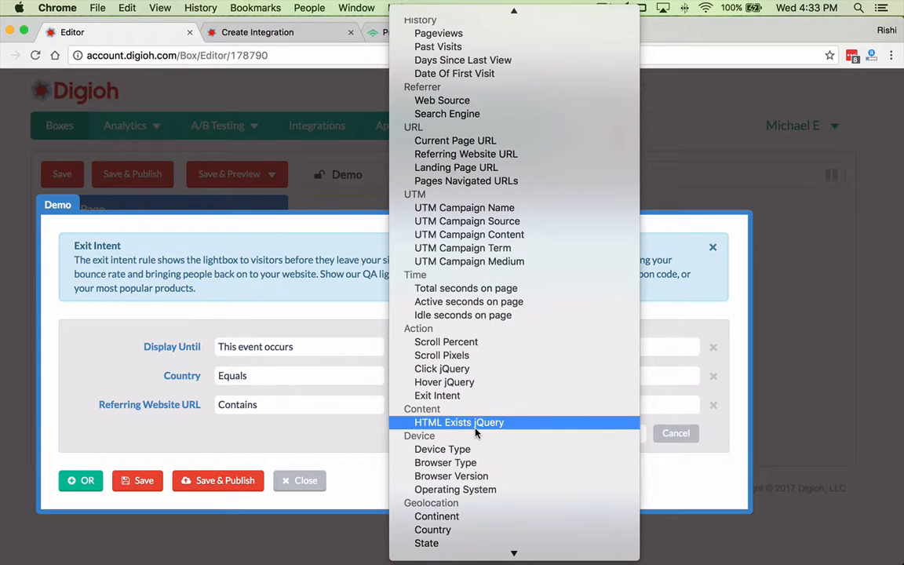
scroll(479, 424, down, 2)
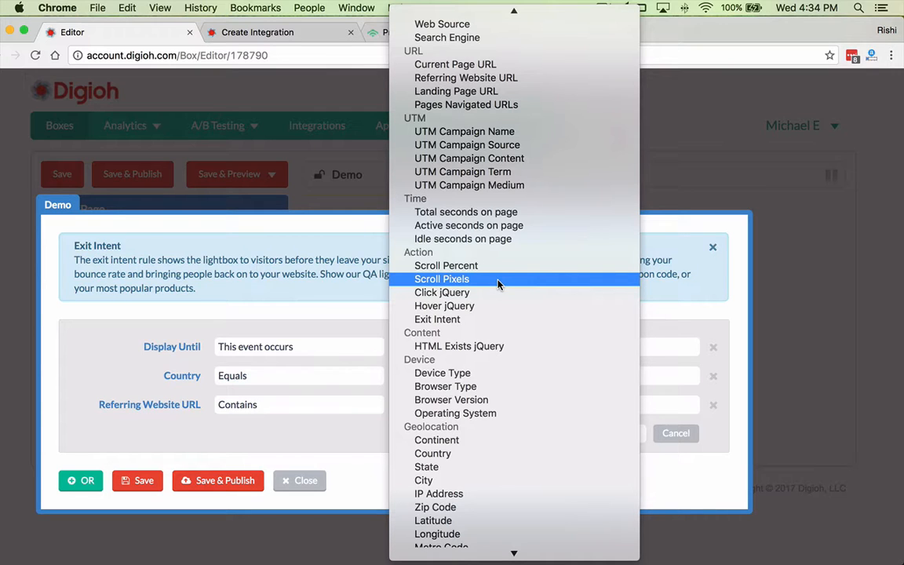
click(494, 373)
click(445, 433)
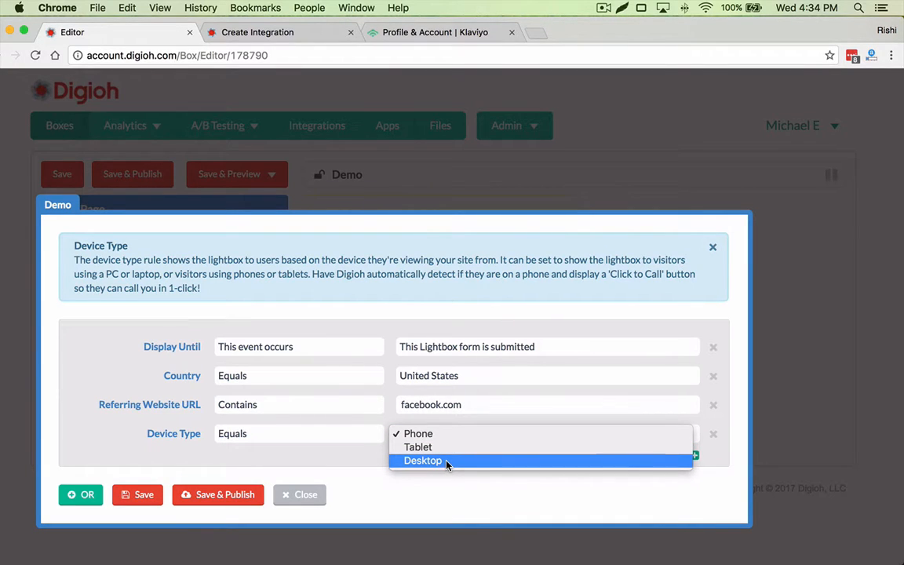
click(447, 463)
Add a Total seconds on page rule set to greater than 2
click(672, 462)
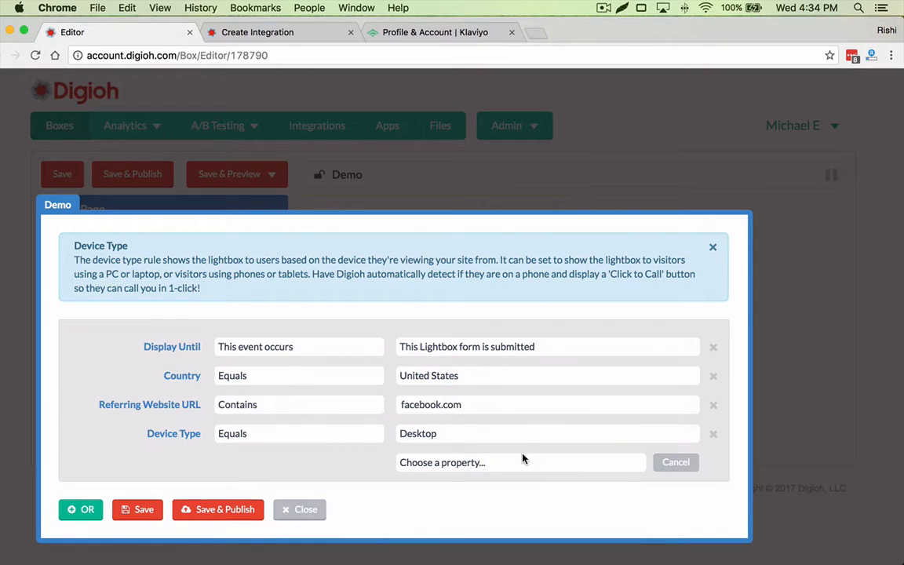
click(522, 460)
scroll(522, 466, down, 2)
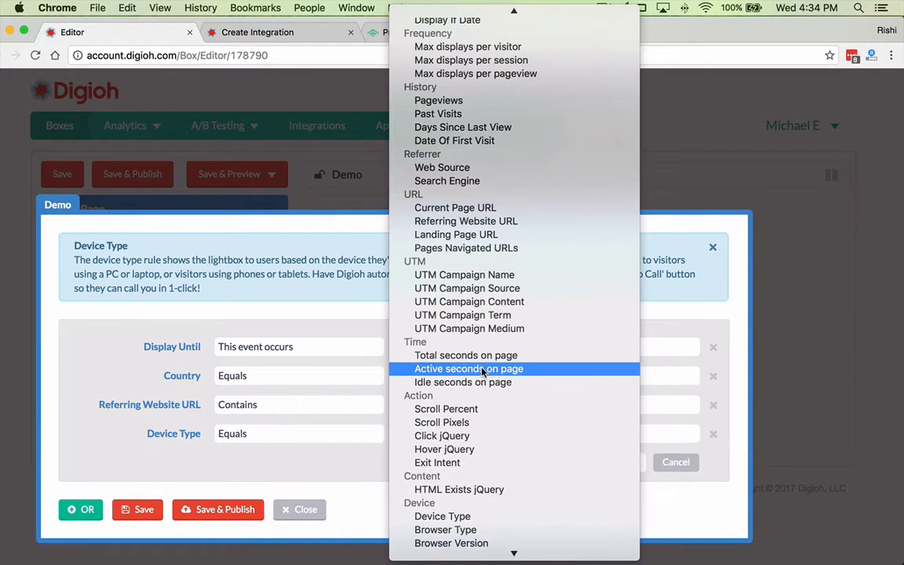
click(451, 357)
click(439, 454)
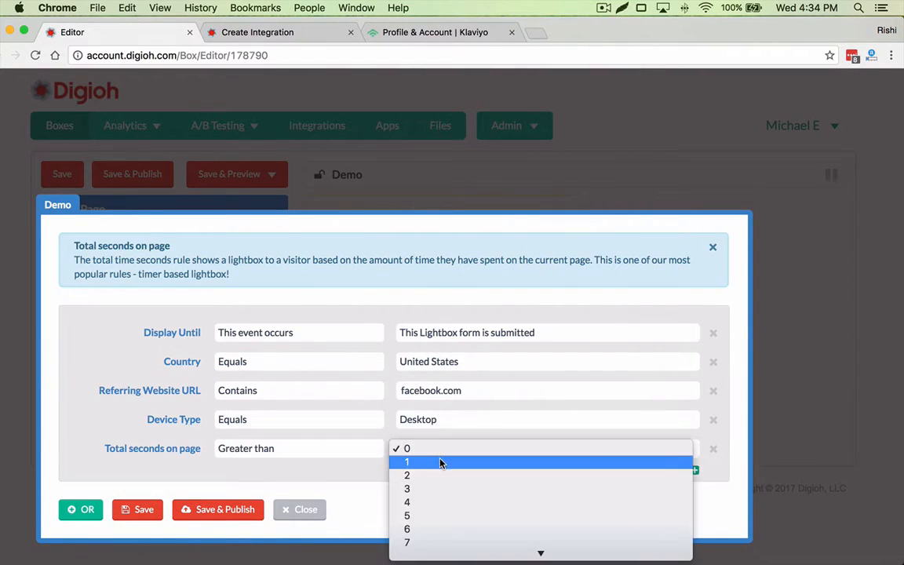
click(439, 475)
Add a Current Page URL rule that must contain /cart, and delete the Total seconds on page rule
click(650, 470)
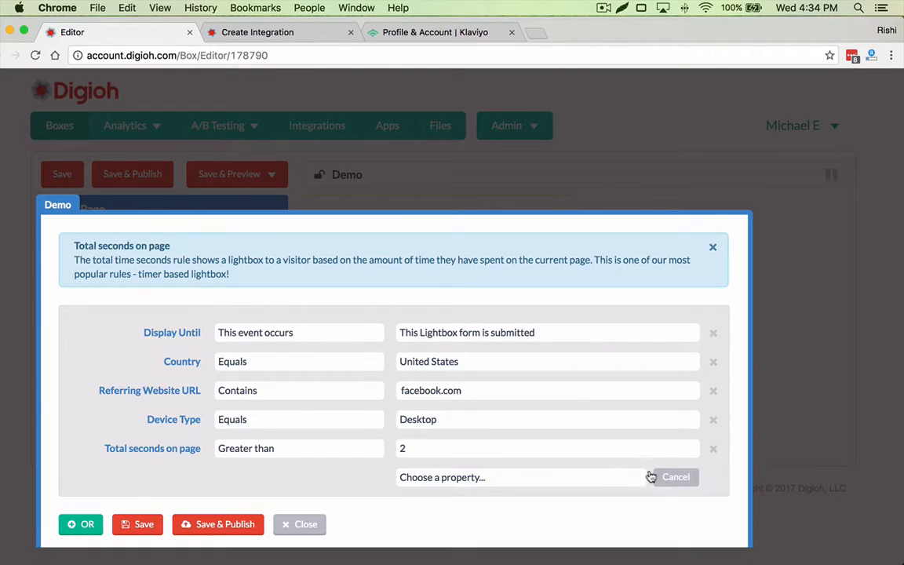
click(561, 478)
scroll(561, 484, down, 5)
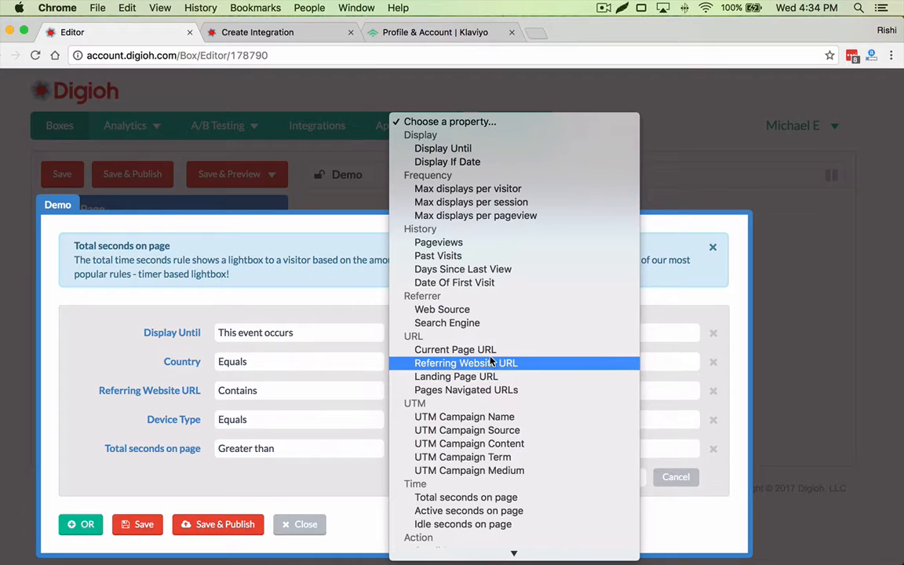
click(463, 350)
triple_click(449, 491)
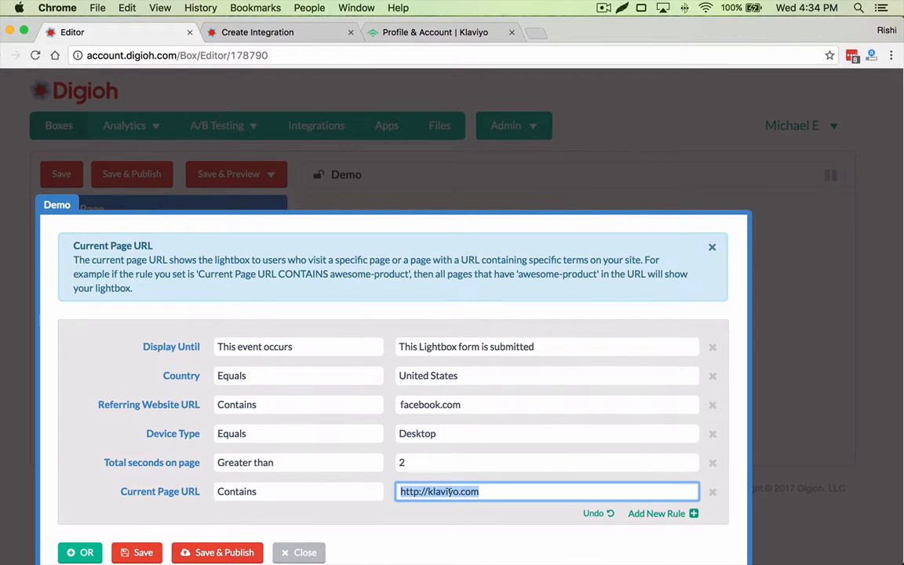
text(/cart)
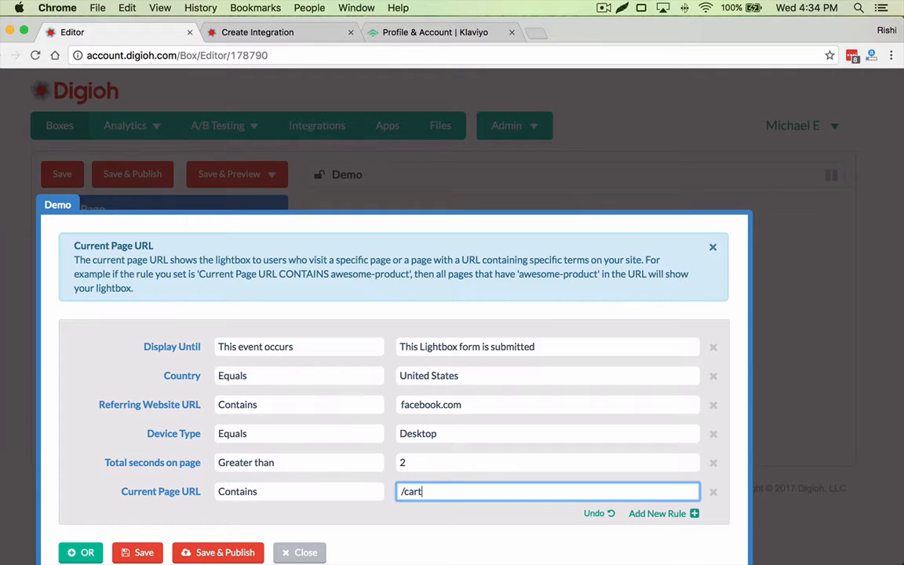
click(712, 463)
Add a Past Visits rule set to less than 1 so that only first-time visitors match
click(663, 485)
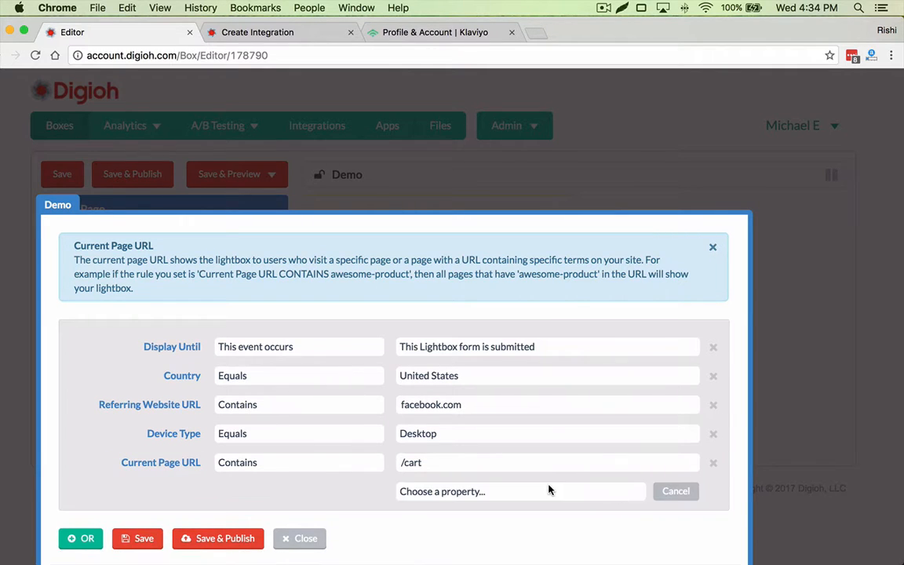
click(549, 490)
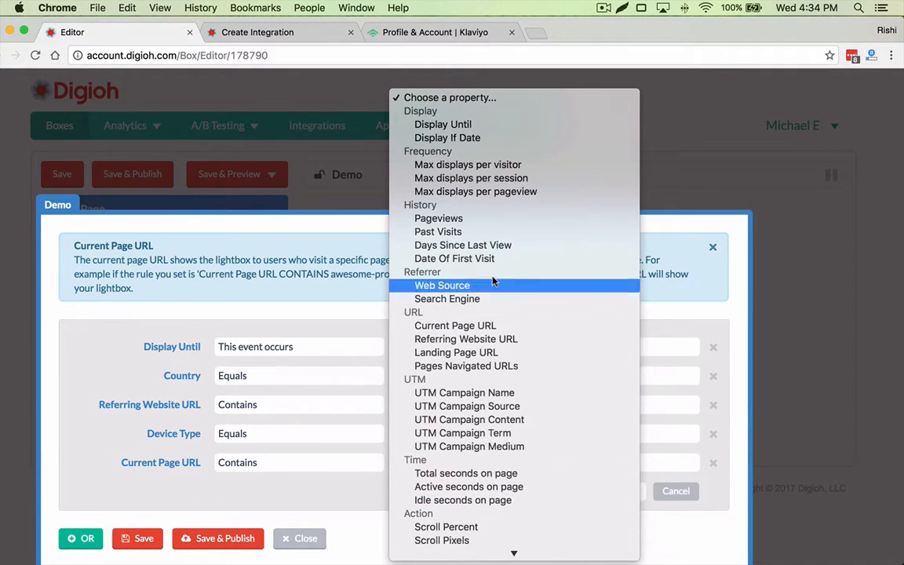
click(438, 231)
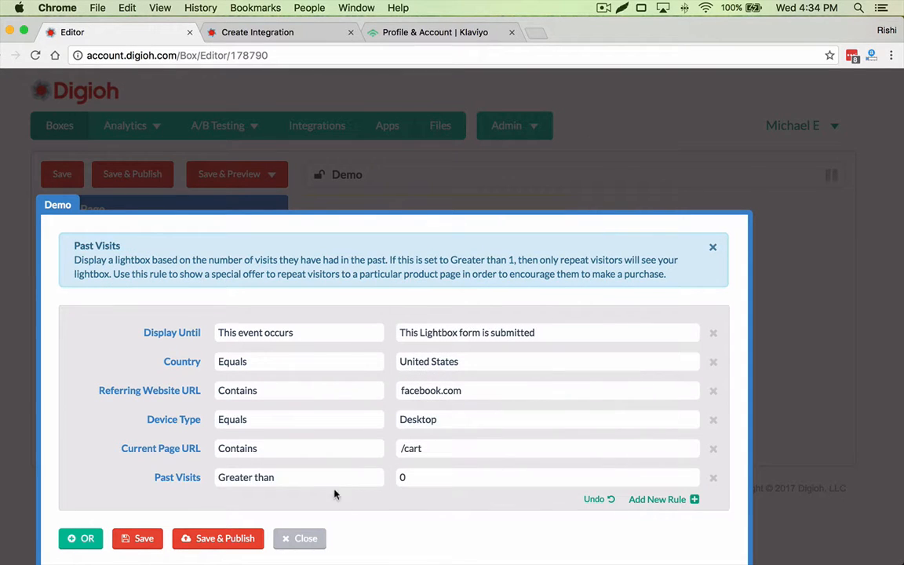
click(330, 478)
click(383, 491)
click(420, 480)
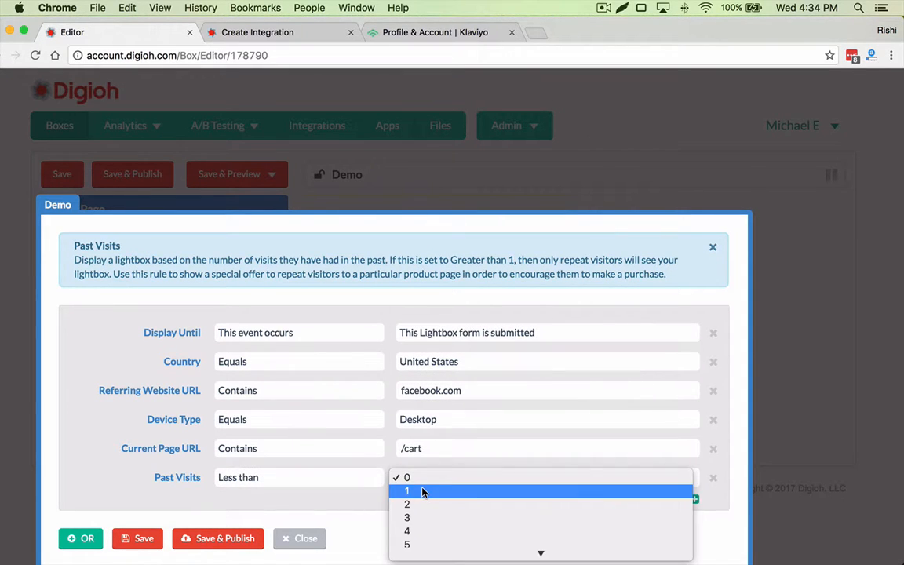
click(422, 492)
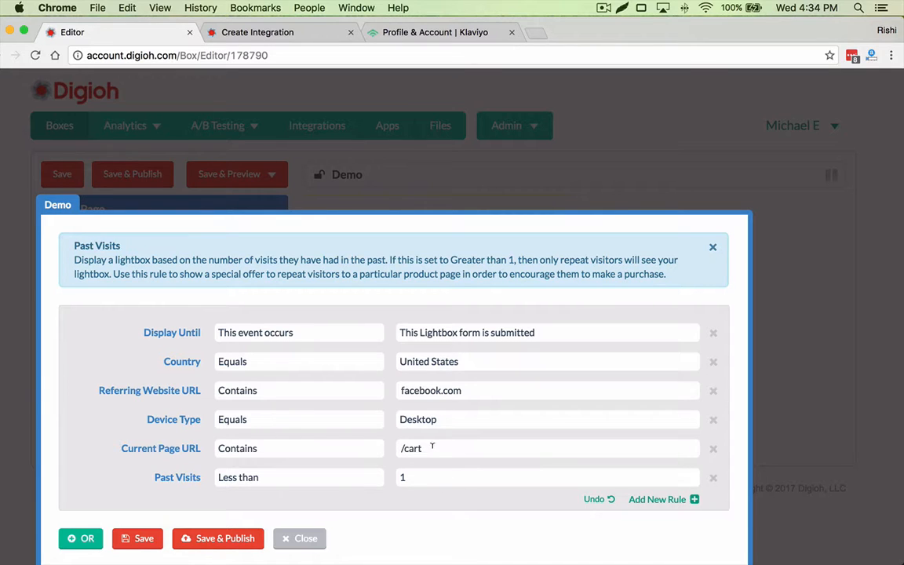
Add an Exit Intent rule for when this event occurs: "Mouse exits window top"
click(659, 500)
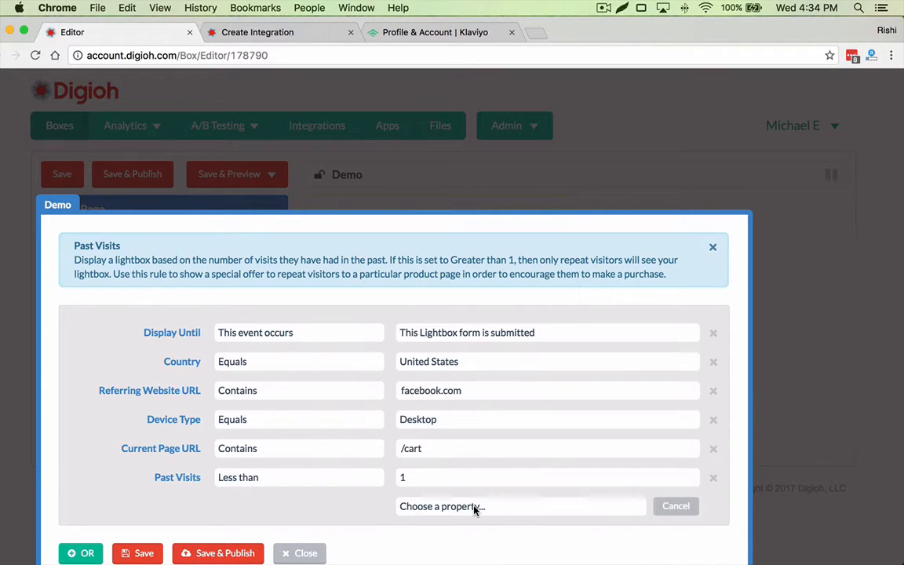
click(474, 507)
scroll(474, 510, down, 10)
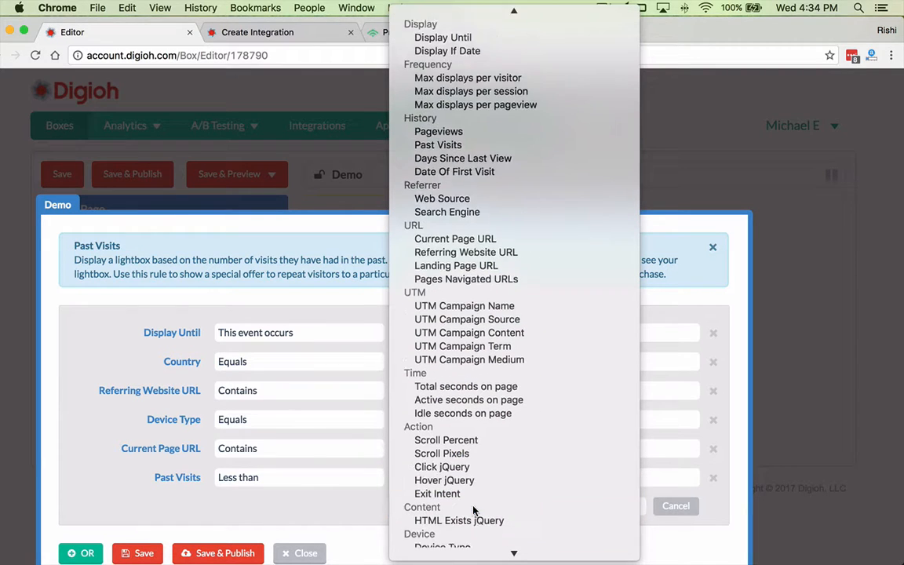
click(456, 430)
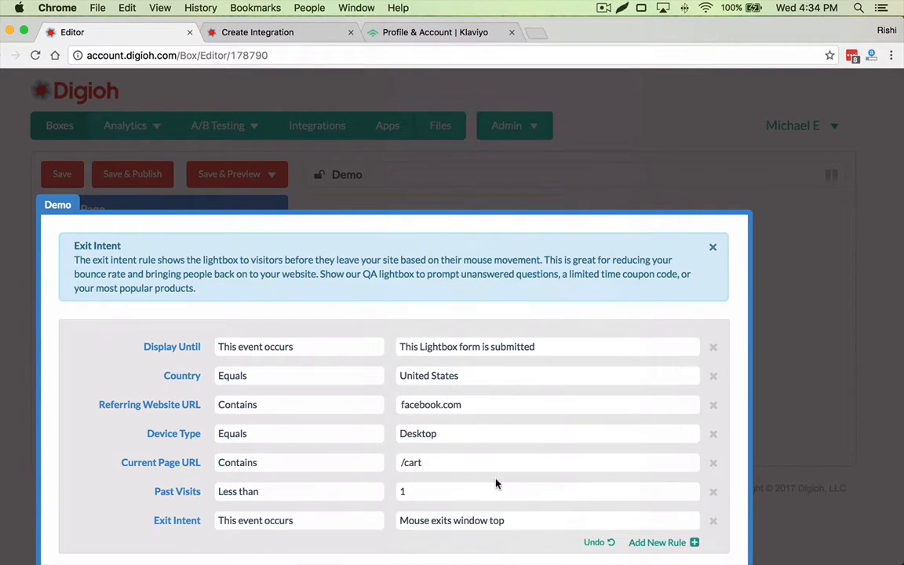
Save the Demo box's display conditions without publishing and close the condition editor
scroll(455, 497, down, 2)
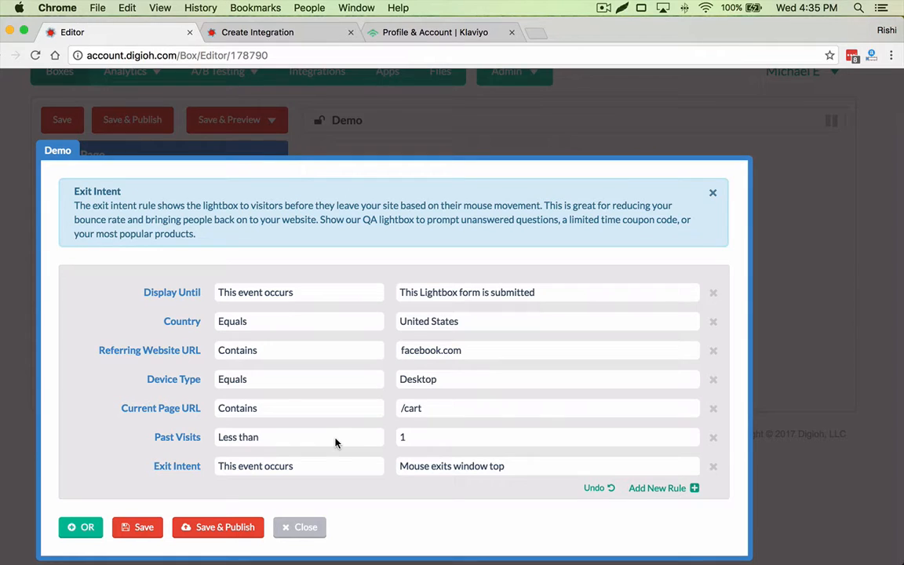
scroll(235, 518, up, 1)
scroll(290, 540, down, 1)
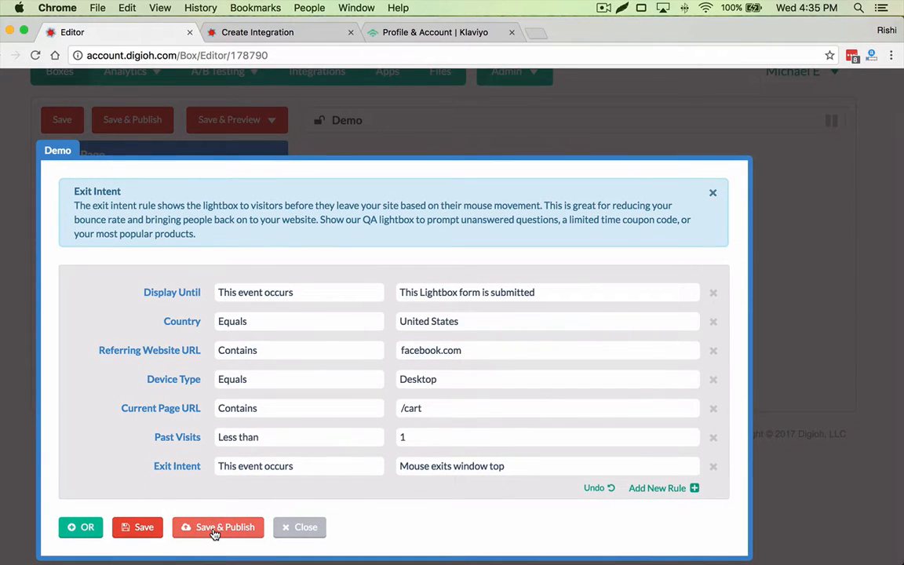
click(128, 528)
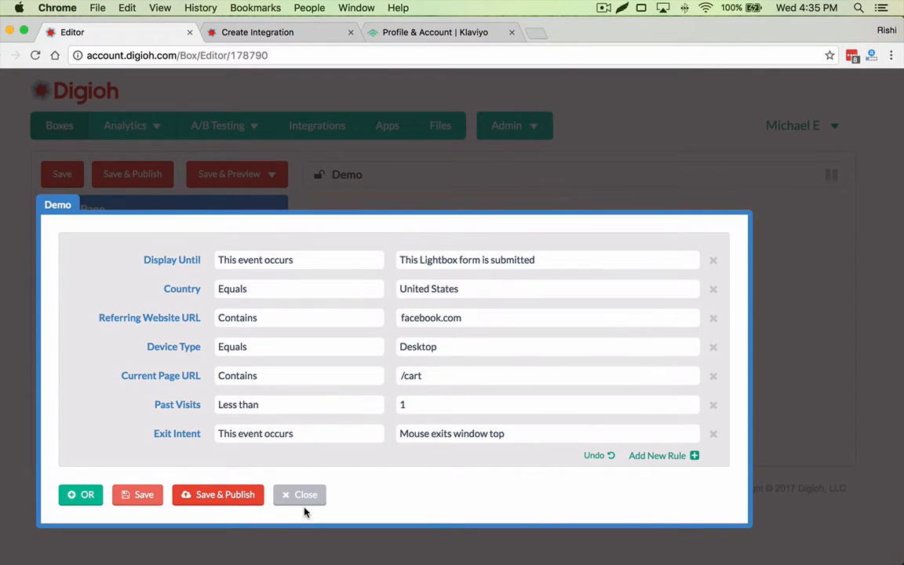
click(302, 496)
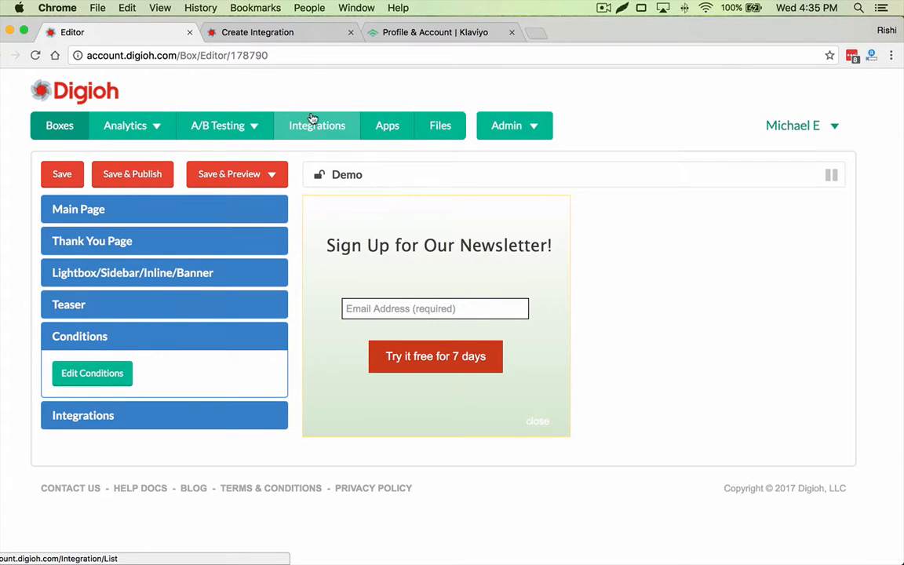
Create a new Klaviyo integration with the friendly name "Klaviyo - Test List 1" and no lightbox assigned
click(279, 32)
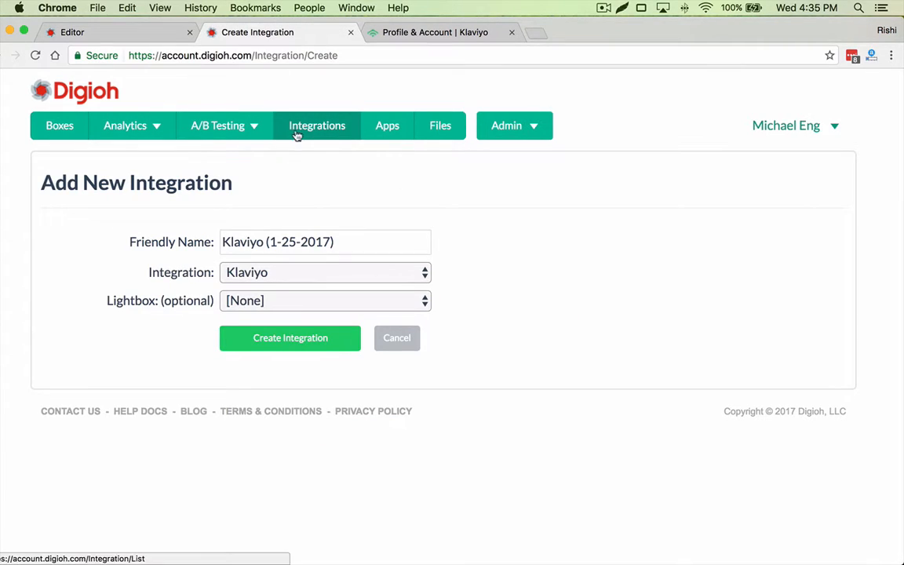
drag(267, 241, 401, 242)
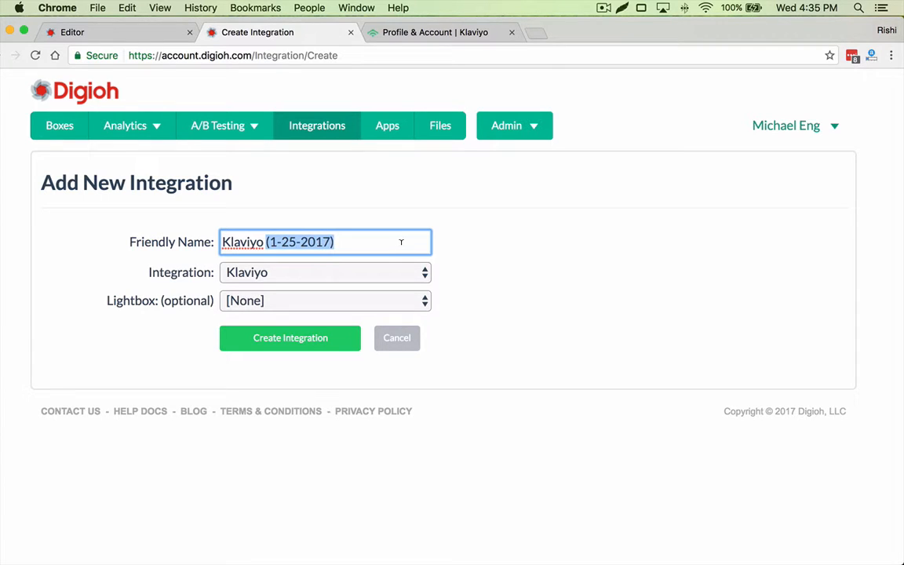
key(BackSpace)
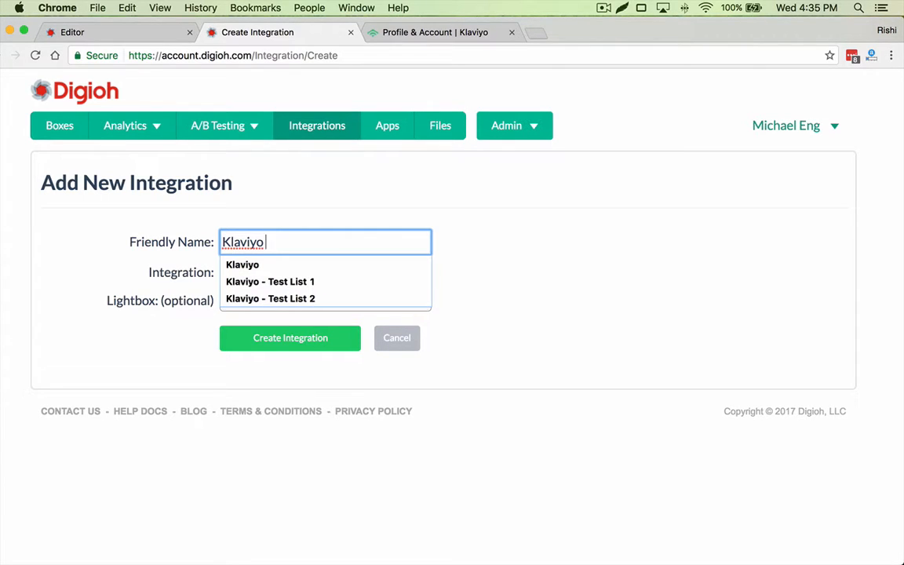
click(383, 284)
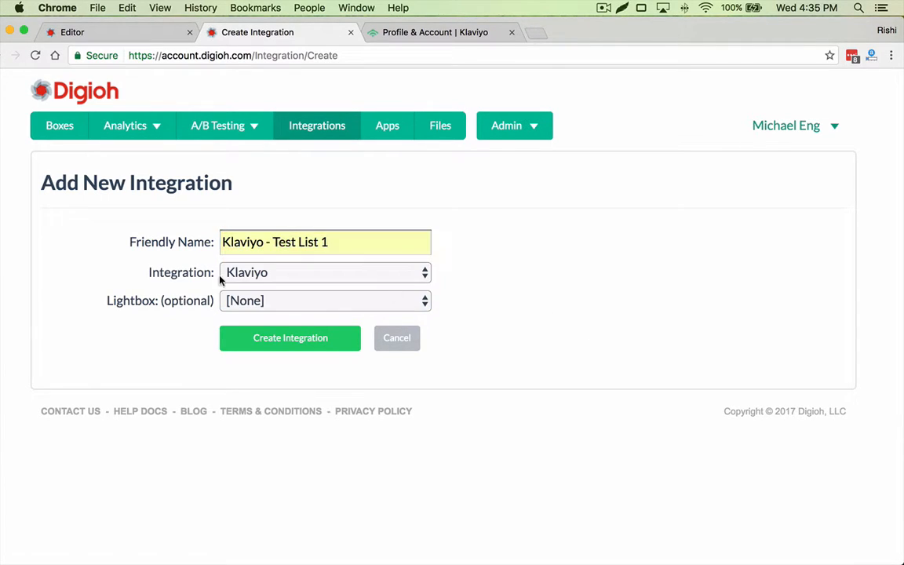
click(255, 274)
click(261, 275)
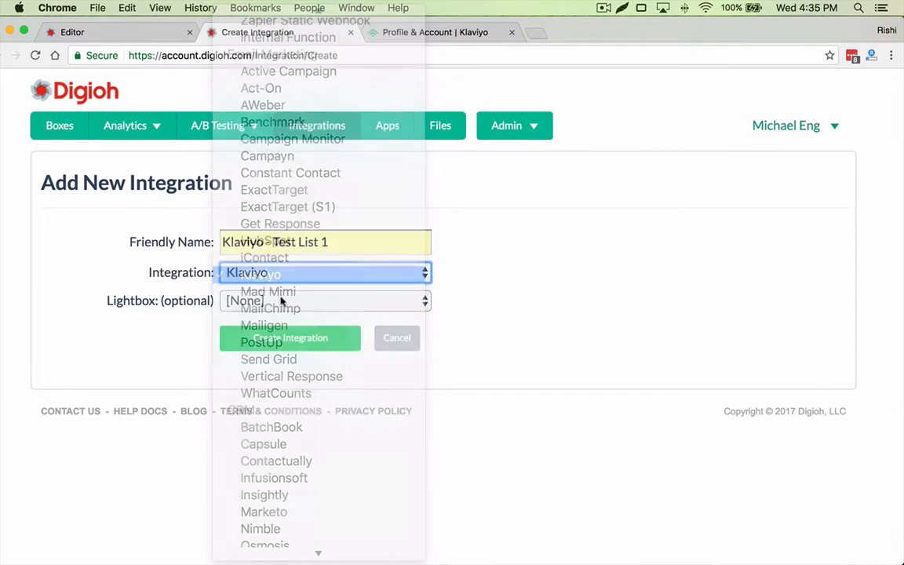
click(303, 339)
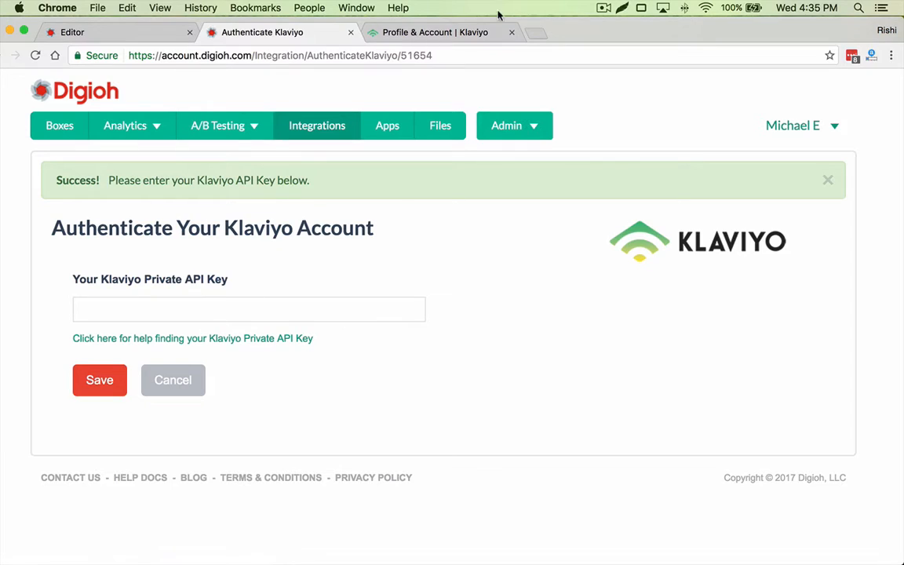
Switch to the Klaviyo account settings and copy the private API key labelled Testing
click(445, 32)
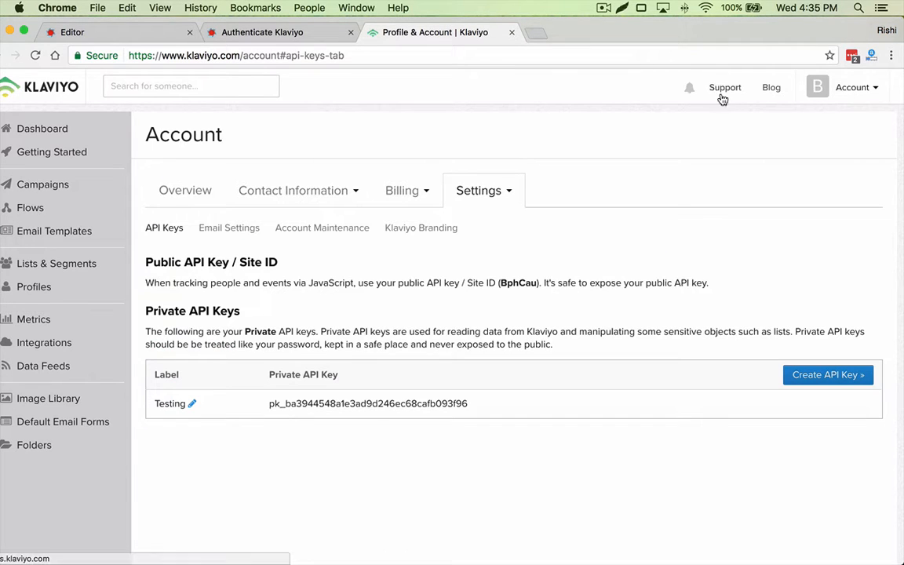
click(824, 88)
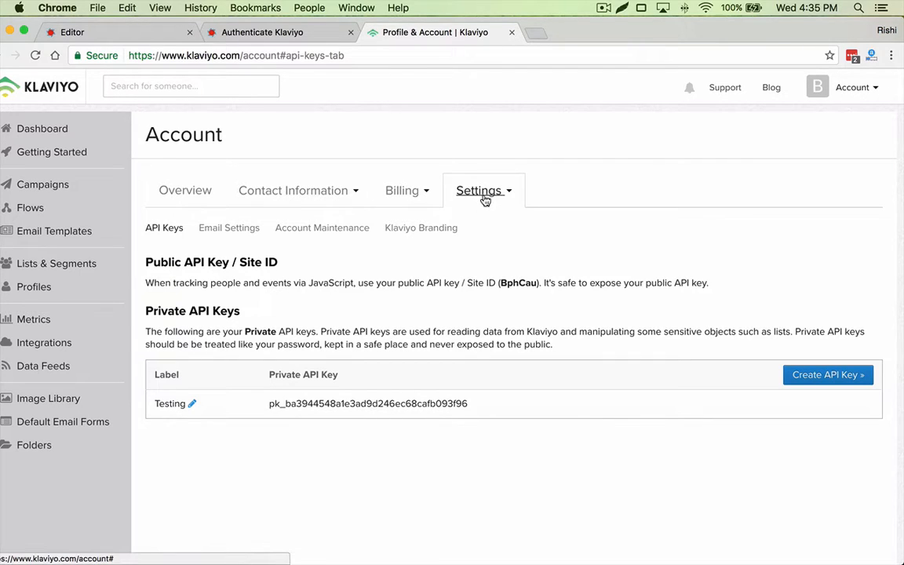
double_click(380, 400)
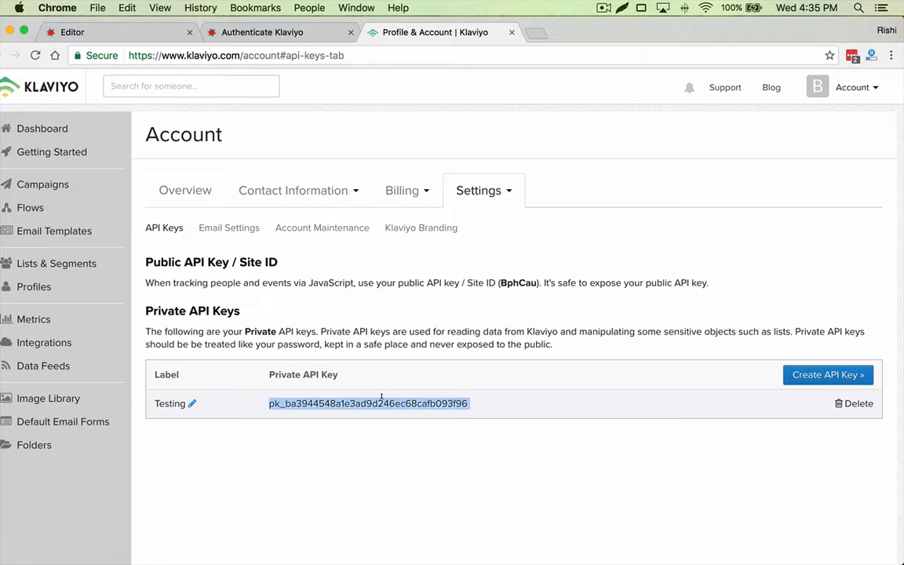
click(472, 406)
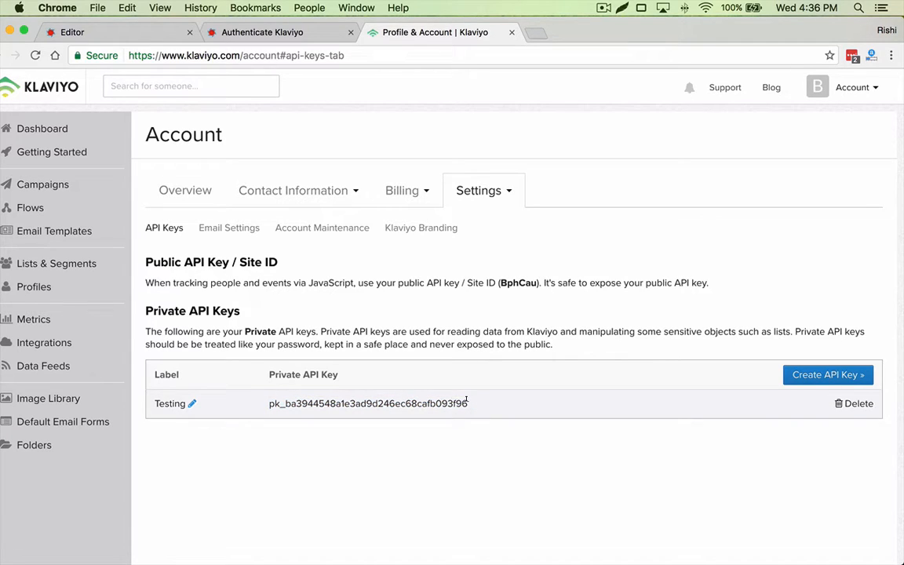
drag(467, 401, 269, 400)
key(super+c)
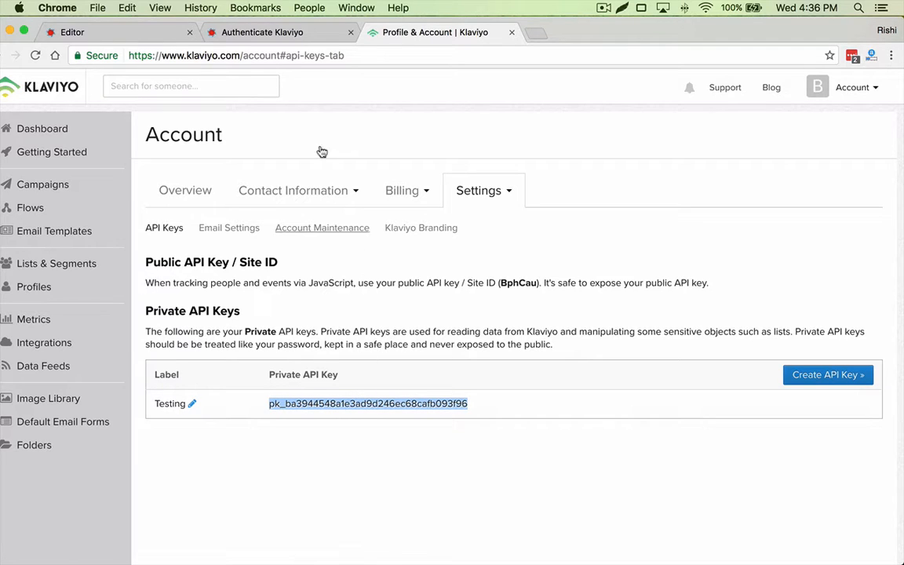
Authenticate the first Digioh integration with the Klaviyo private API key, and assign "Test List" to it
click(251, 33)
click(221, 306)
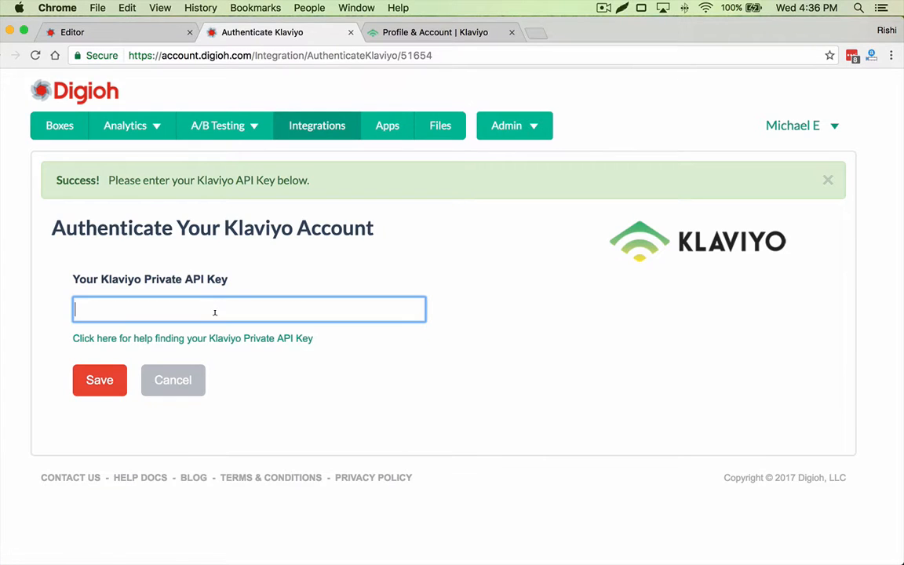
key(super+v)
click(104, 390)
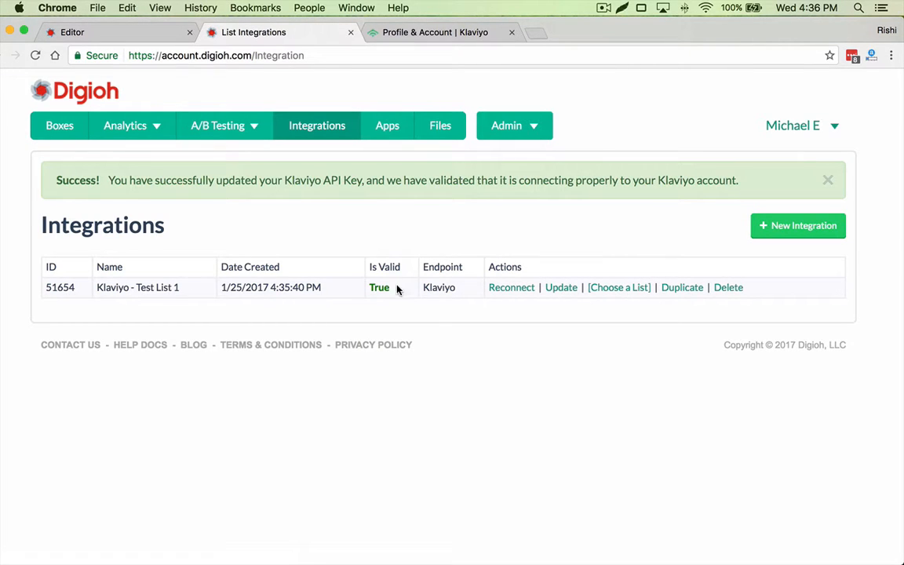
click(625, 291)
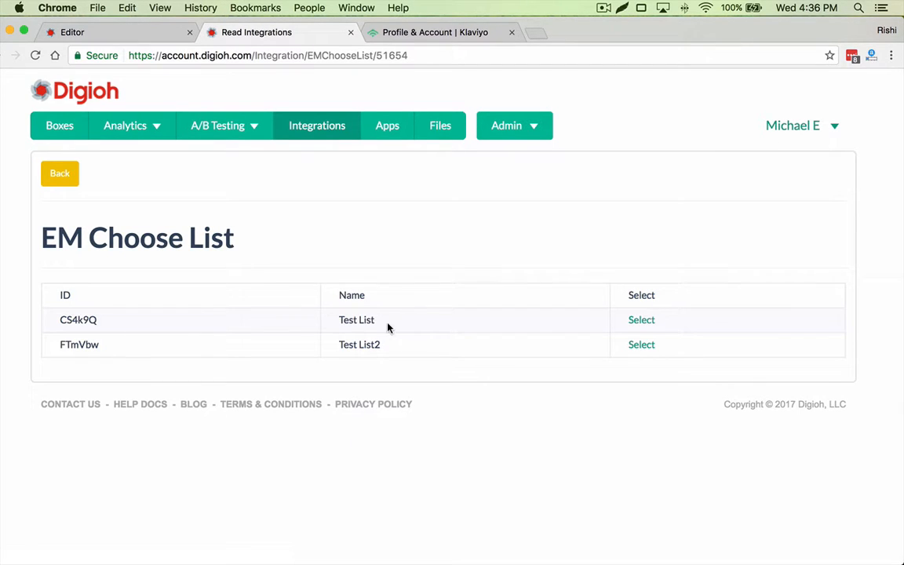
click(641, 323)
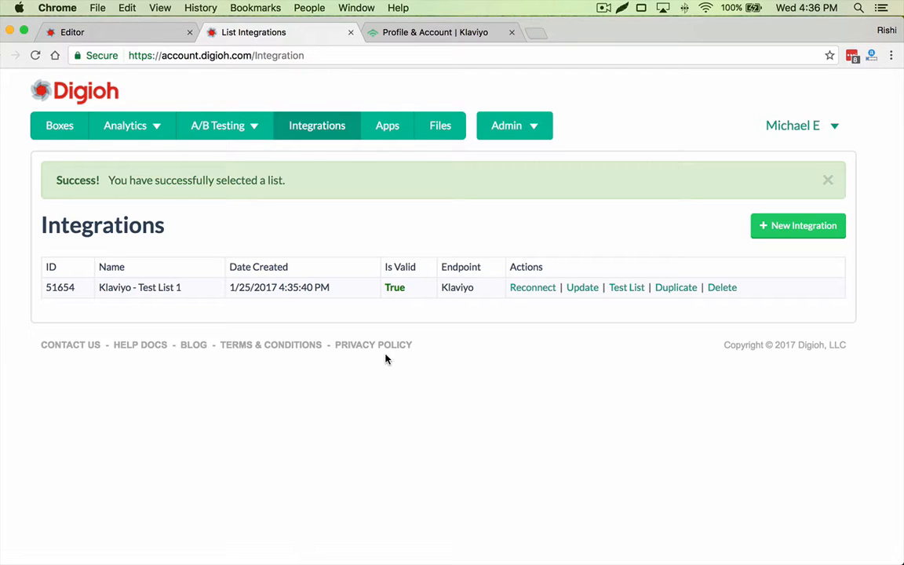
Start another new integration of type Klaviyo with the friendly name "Klaviyo - Test List 2"
click(820, 233)
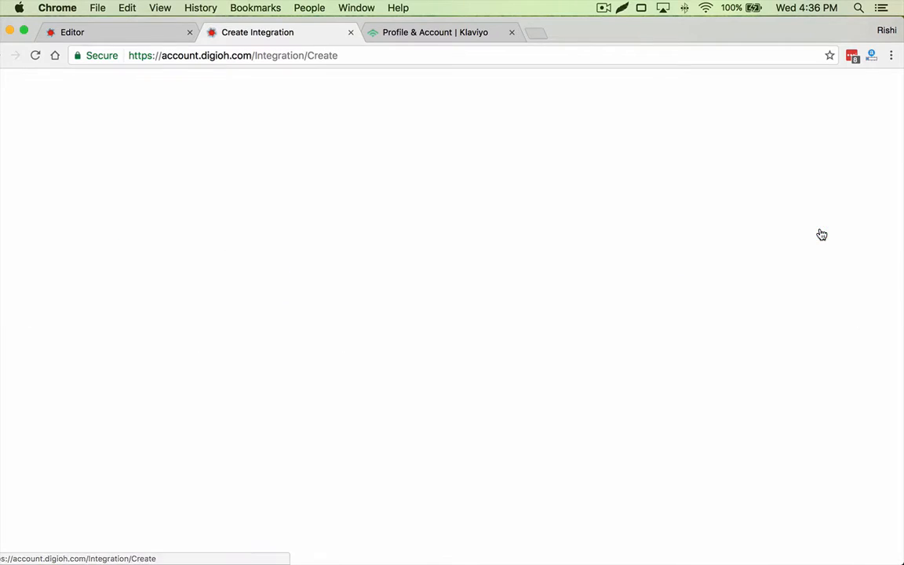
click(329, 273)
scroll(304, 300, down, 4)
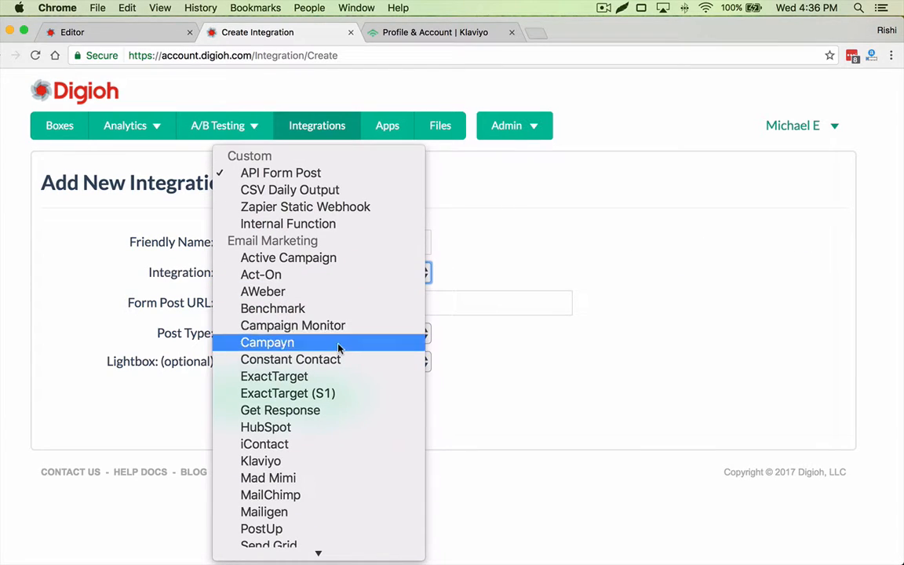
click(308, 461)
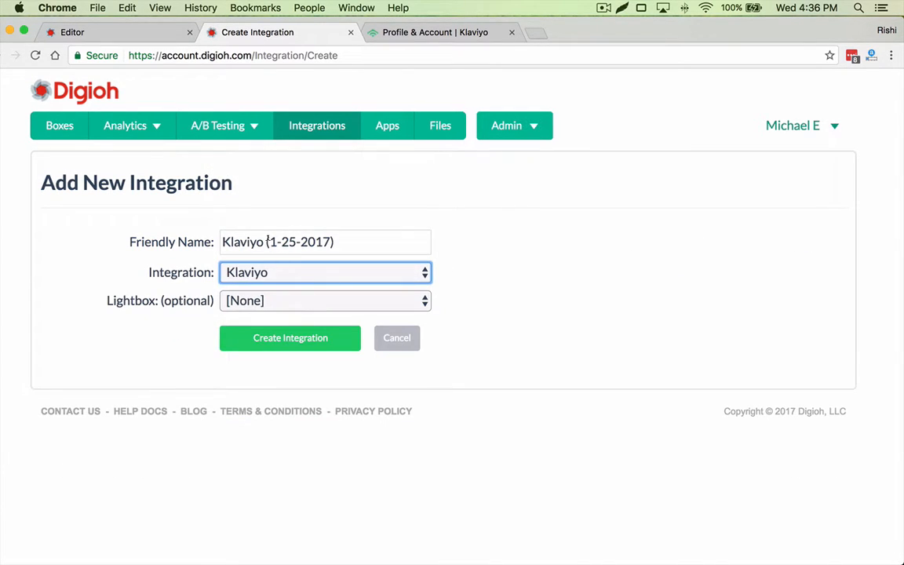
drag(267, 242, 338, 243)
text(- Test L)
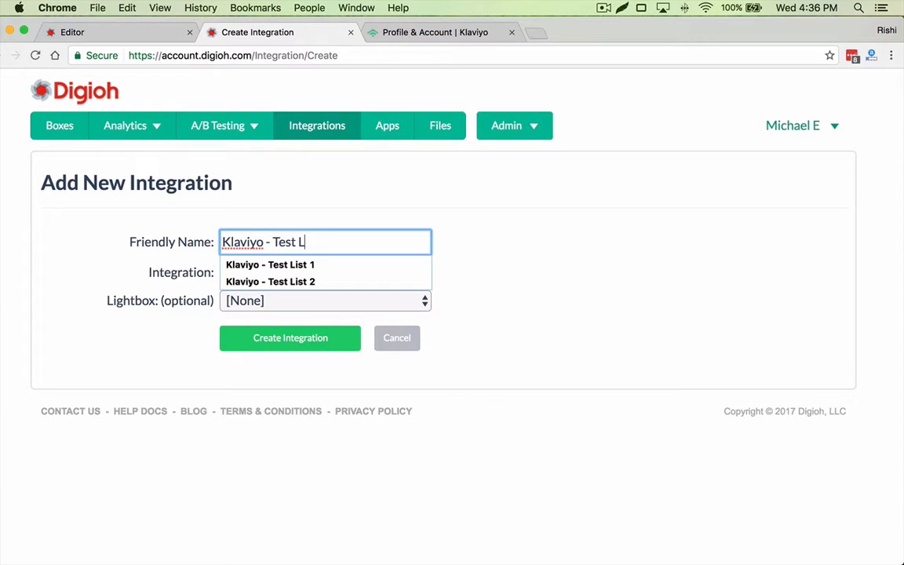
text(ist 2)
click(585, 292)
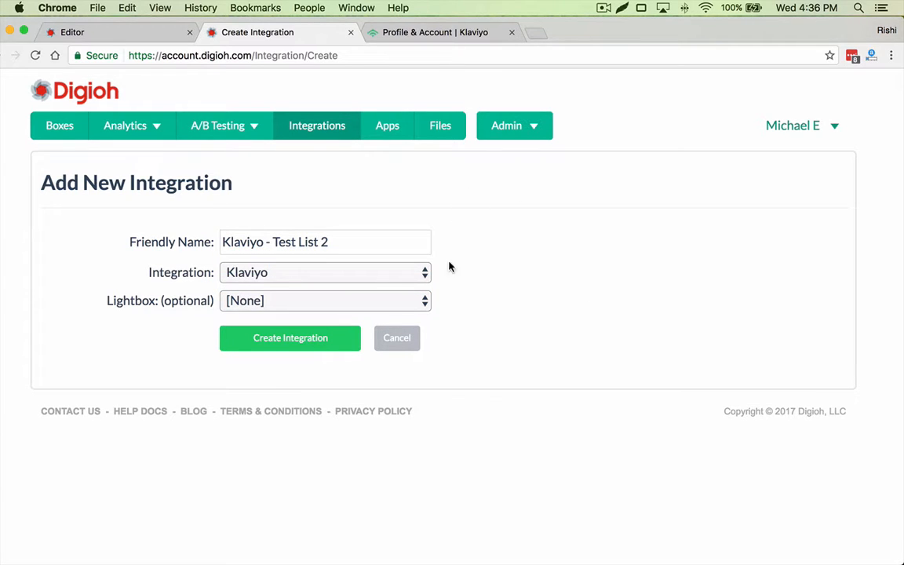
Copy the private API key from Klaviyo again and create the "Klaviyo - Test List 2" integration in Digioh
click(411, 33)
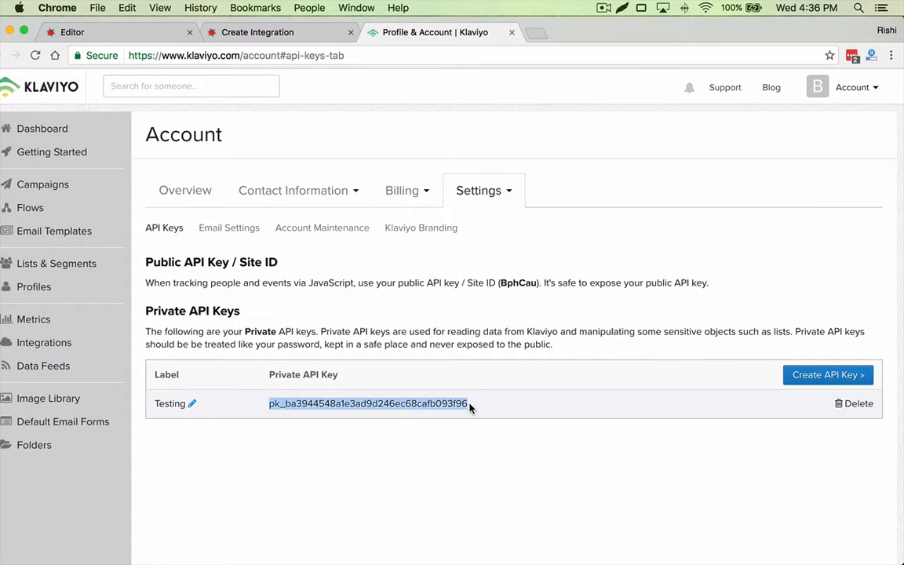
drag(471, 403, 268, 406)
key(super+c)
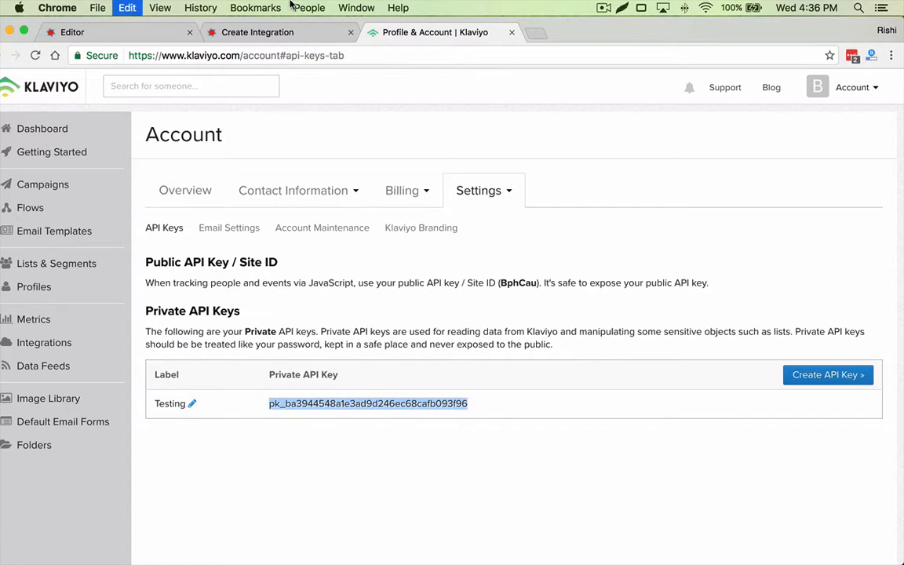
click(288, 34)
click(321, 336)
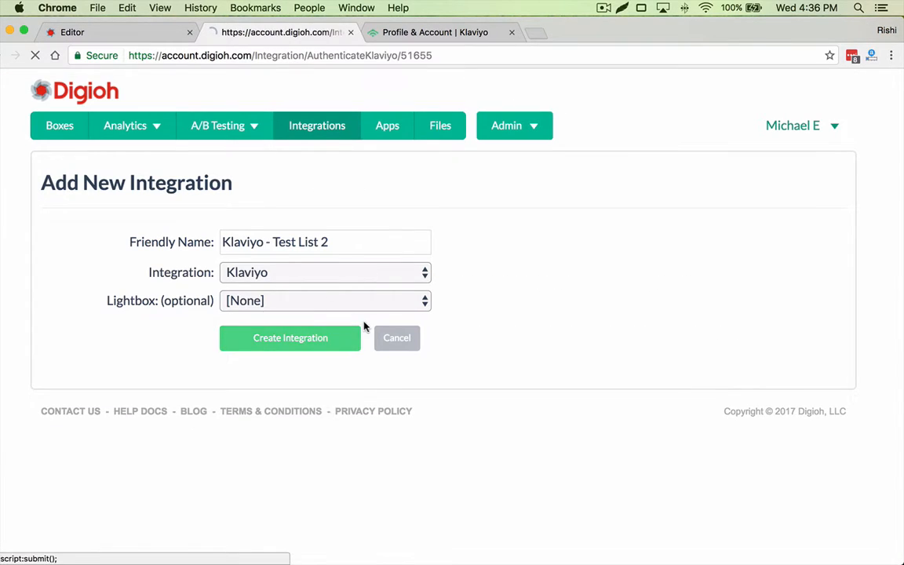
Enter the Klaviyo private API key for the second integration, save it, and assign "Test List2" to it
click(217, 303)
key(super+v)
click(101, 383)
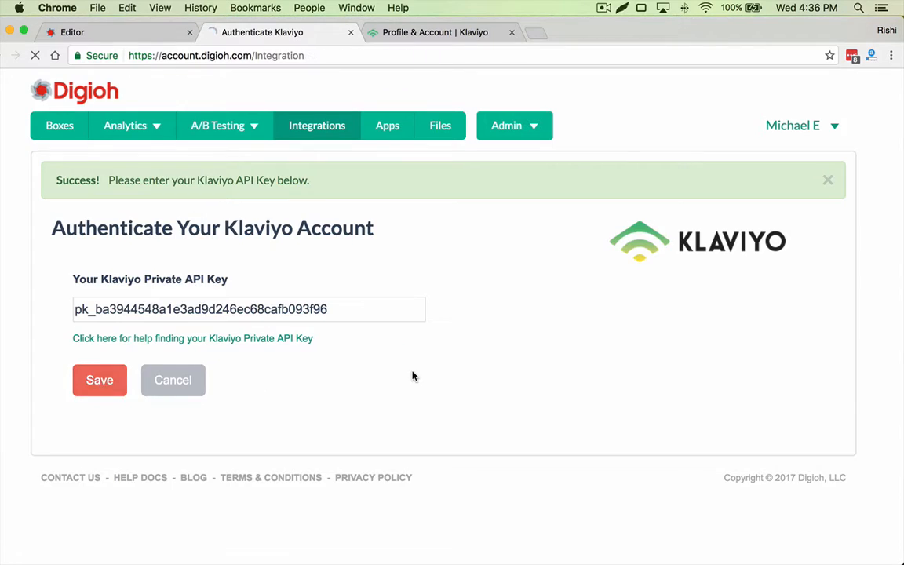
click(618, 312)
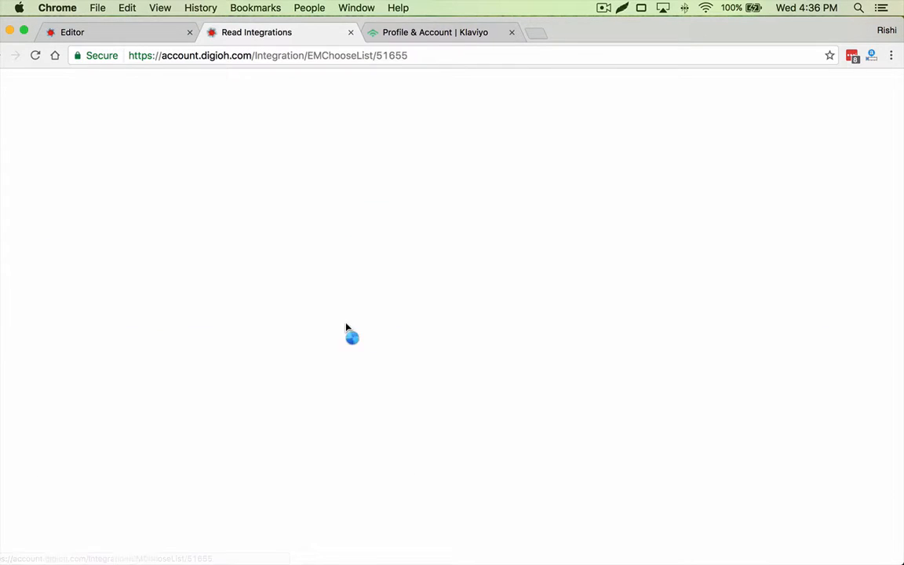
click(641, 346)
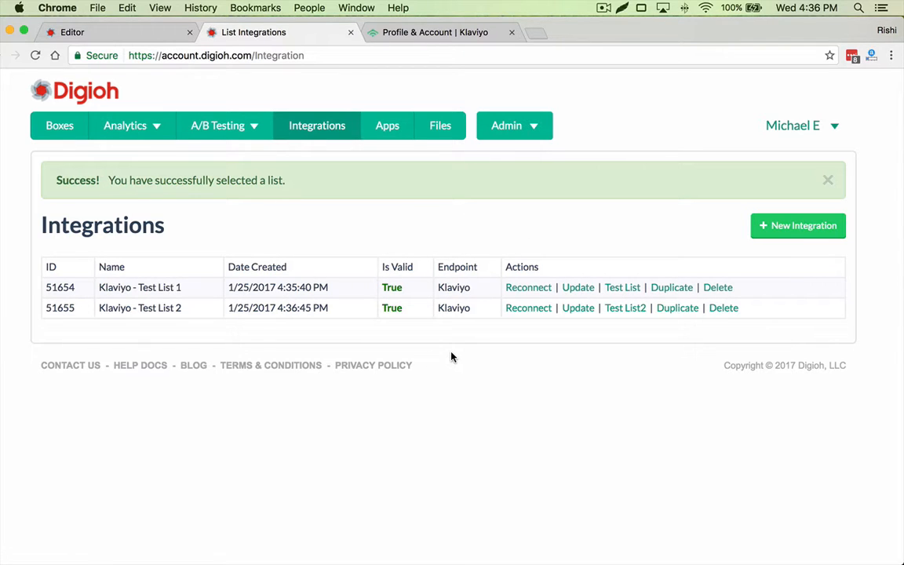
Switch to the Klaviyo-Digioh-Presentation.pptx in PowerPoint and view slide 7 with the example lightbox lead data
click(102, 33)
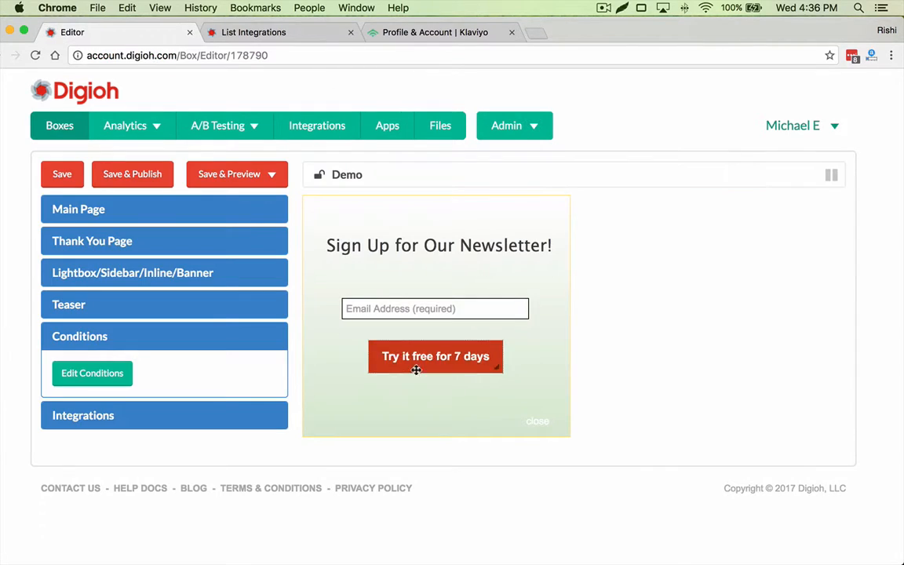
drag(570, 33, 639, 153)
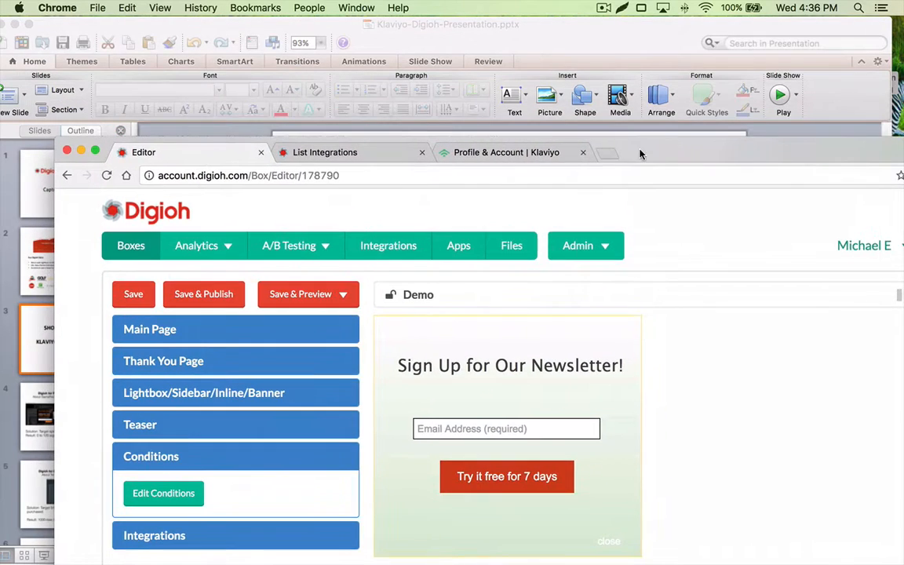
click(476, 22)
scroll(50, 442, down, 5)
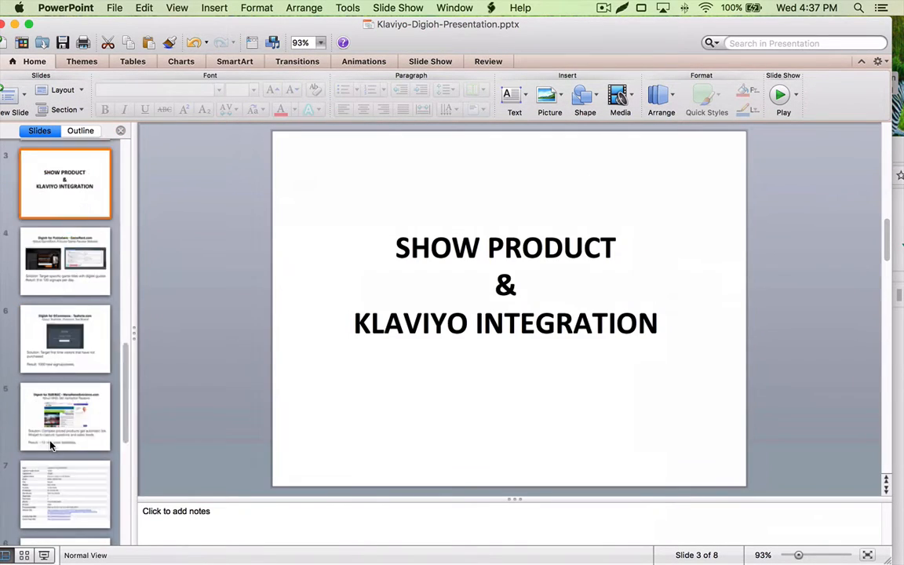
click(84, 428)
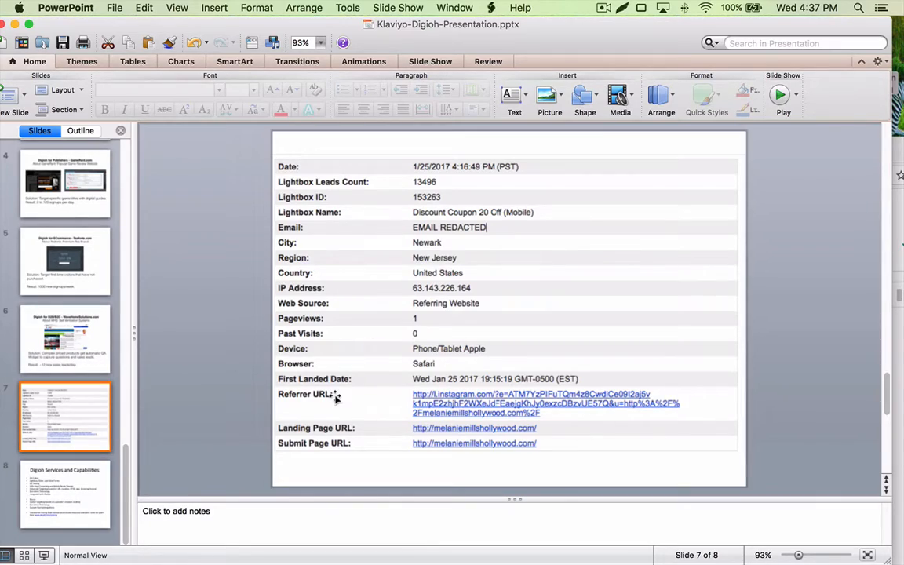
Switch to the Digioh editor in Chrome and open the integration selection for the Demo box
key(ctrl+Up)
click(281, 287)
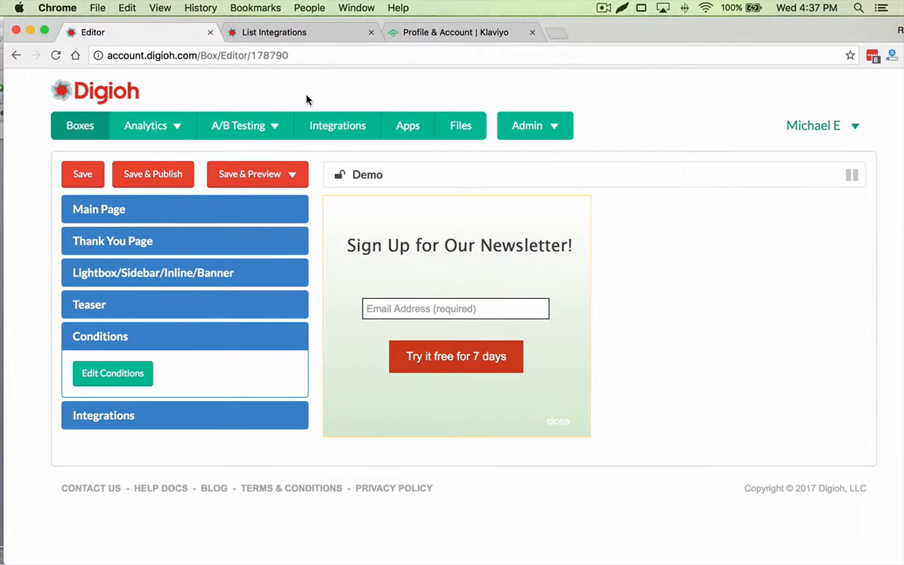
click(113, 422)
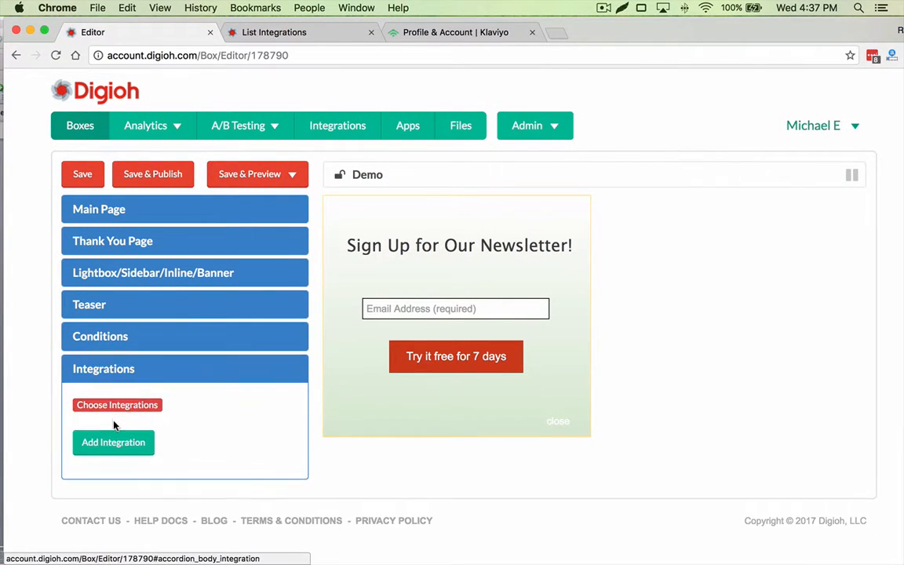
click(115, 438)
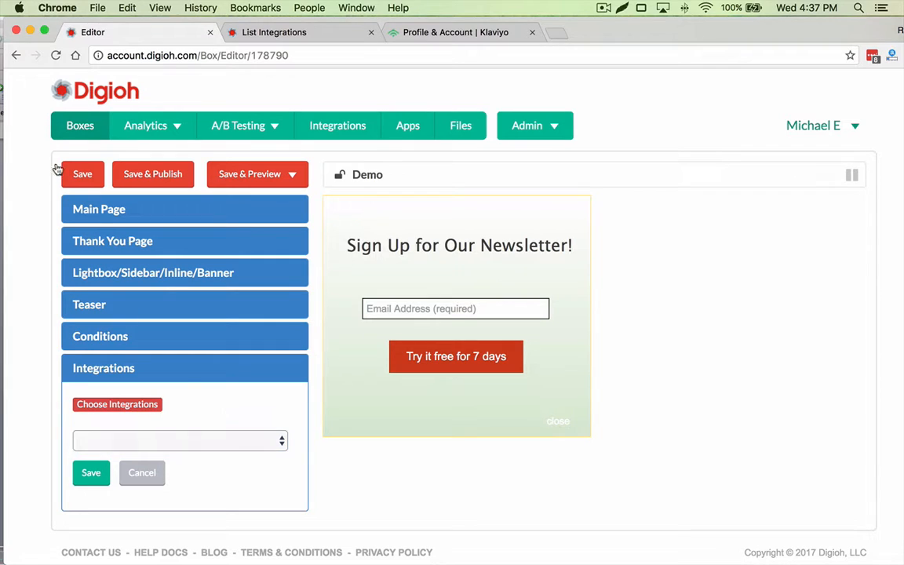
Go to the list of boxes and attach the "Klaviyo - Test List 1" integration to the Demo box
click(81, 125)
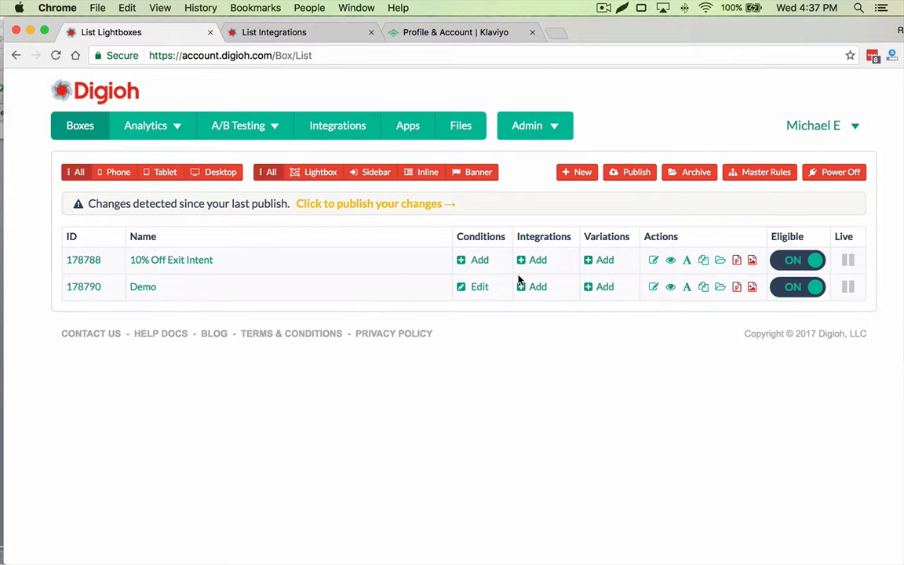
click(533, 290)
click(325, 281)
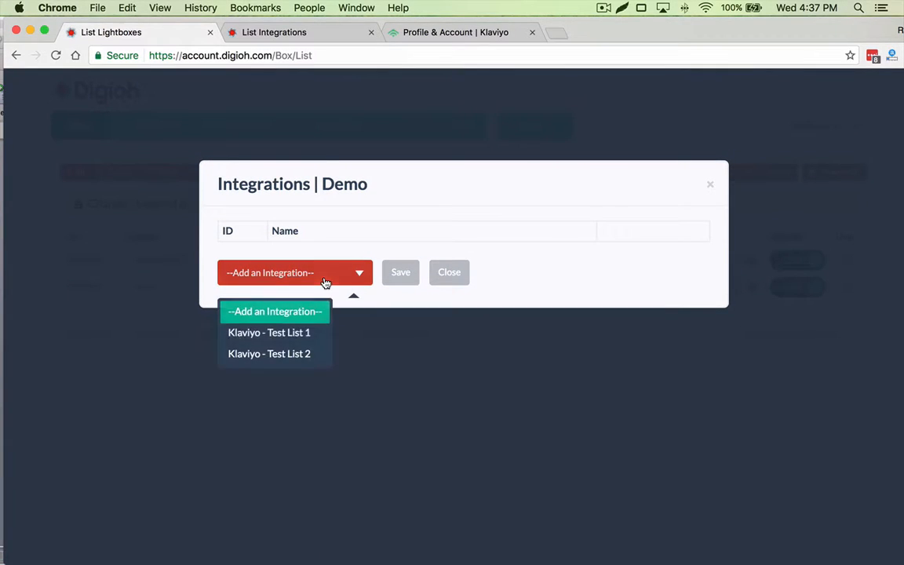
click(299, 332)
click(412, 275)
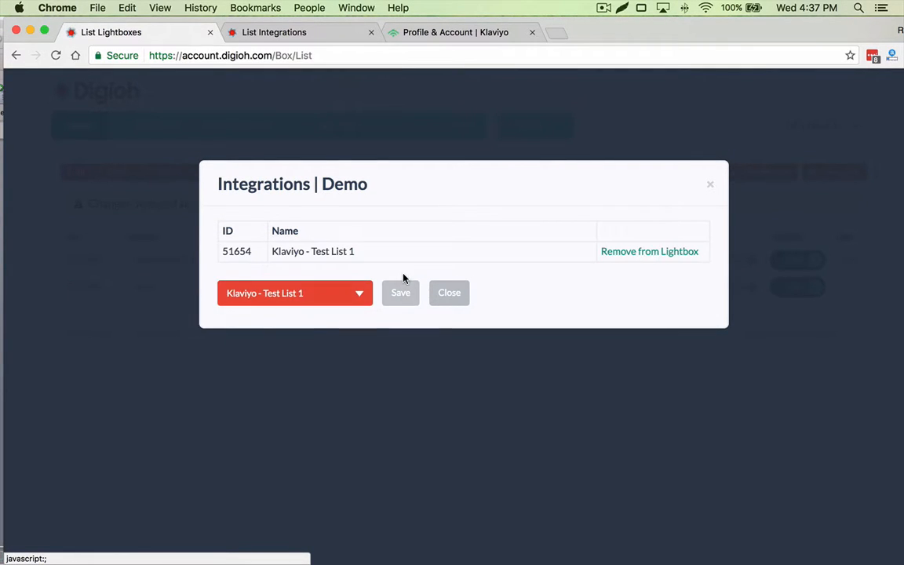
click(456, 296)
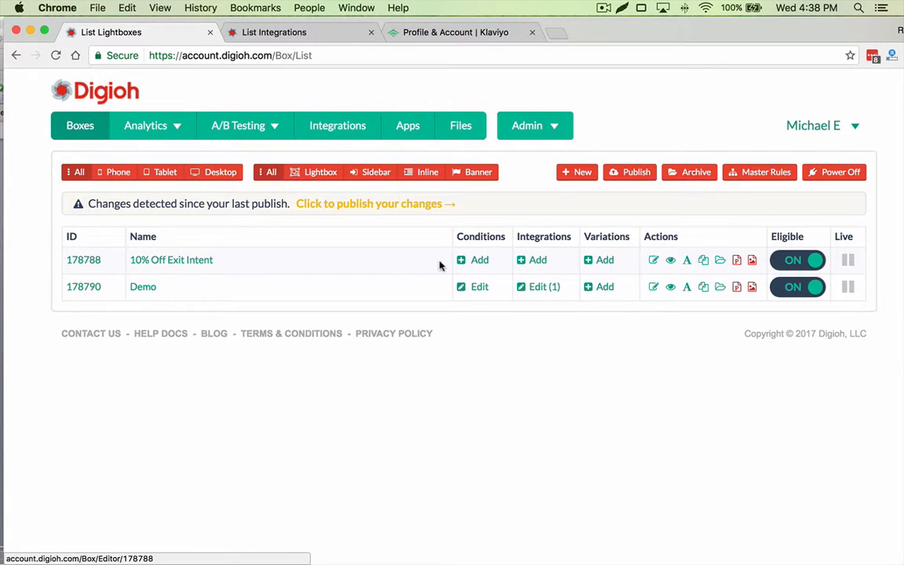
Attach the "Klaviyo - Test List 2" integration to the "10% Off Exit Intent" box
click(536, 261)
click(300, 276)
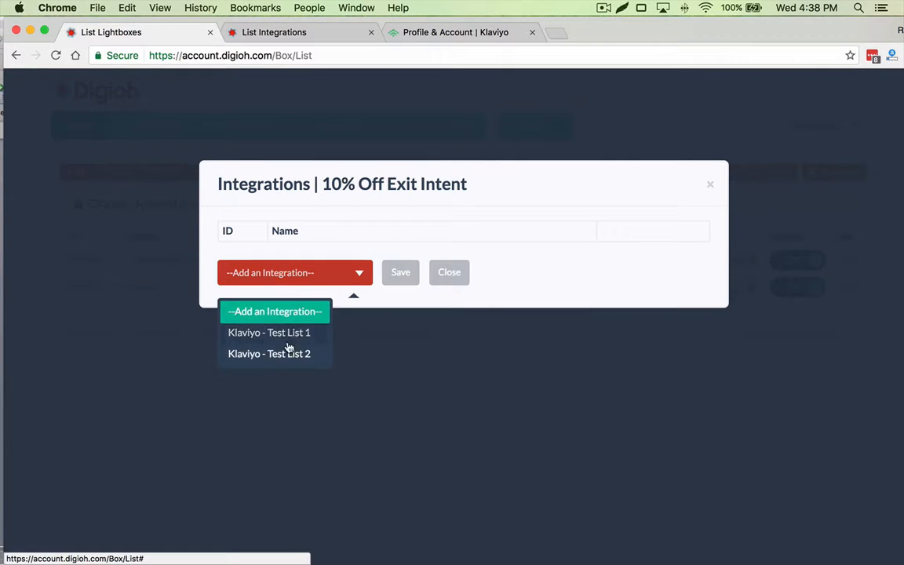
click(288, 353)
click(394, 275)
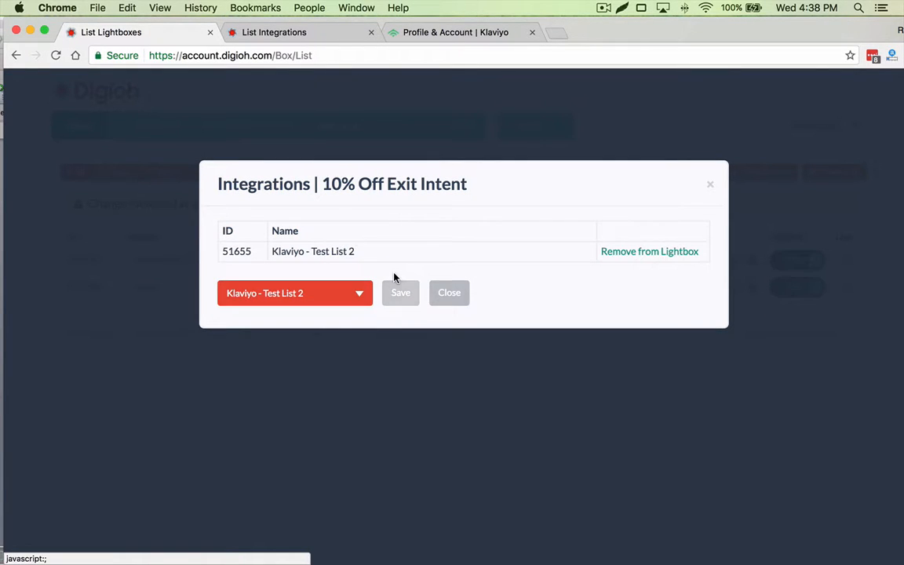
click(464, 297)
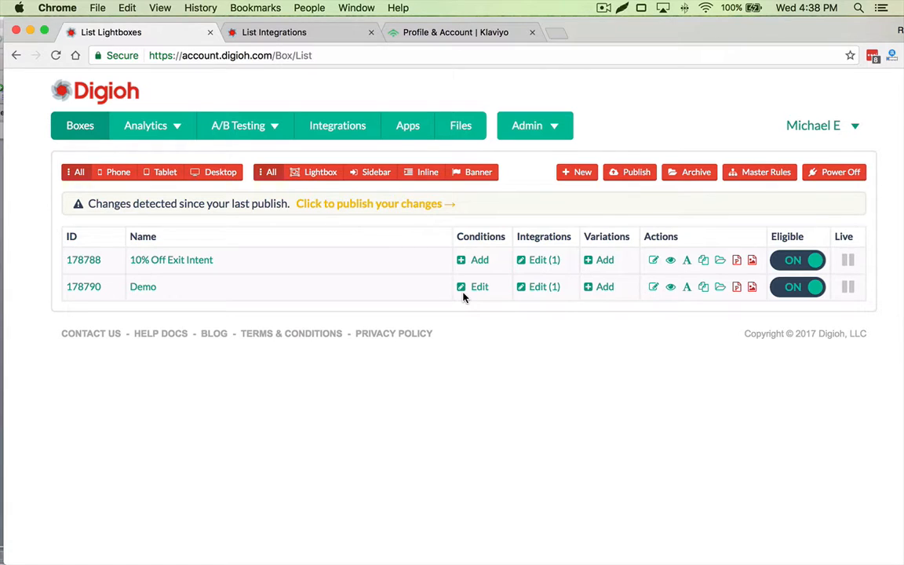
Add "Klaviyo - Test List 2" as a second integration on the Demo box
click(538, 287)
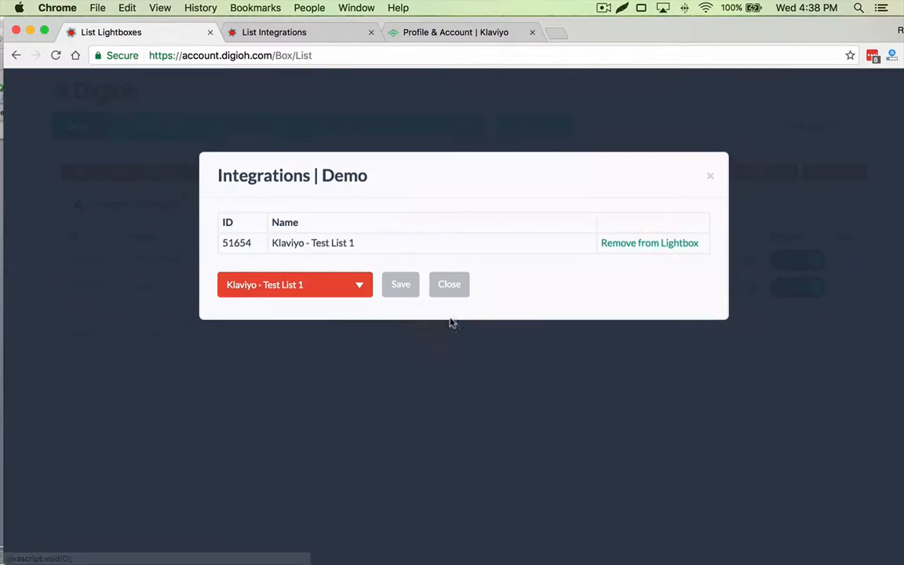
click(299, 293)
click(289, 373)
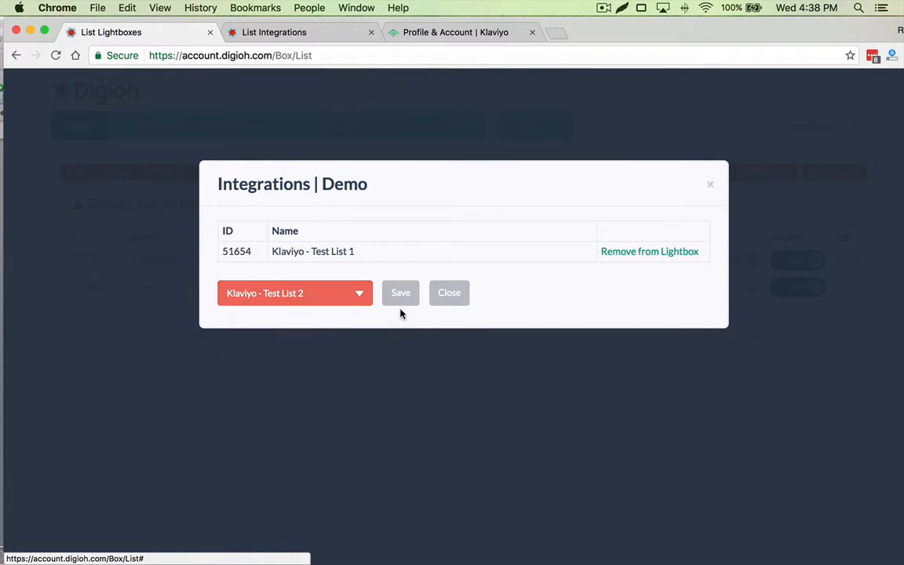
click(396, 294)
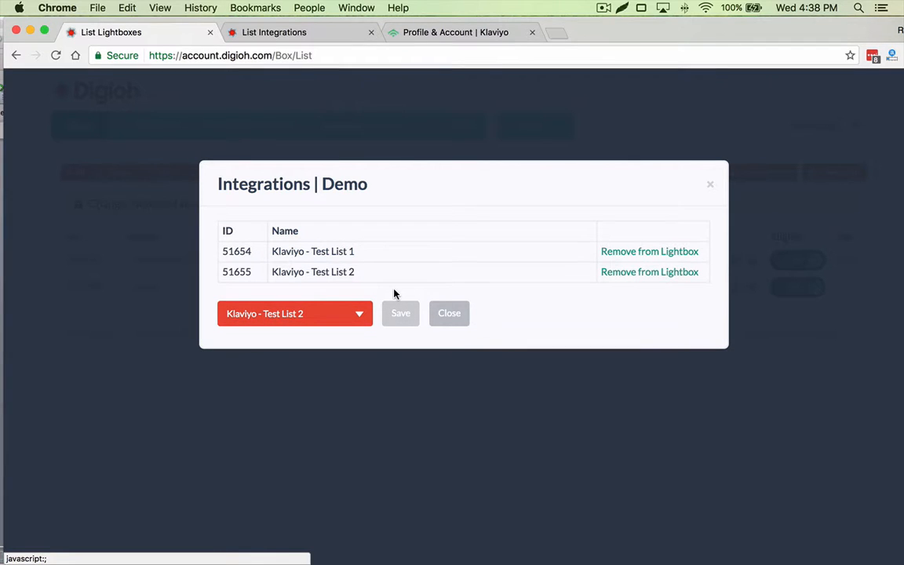
click(459, 314)
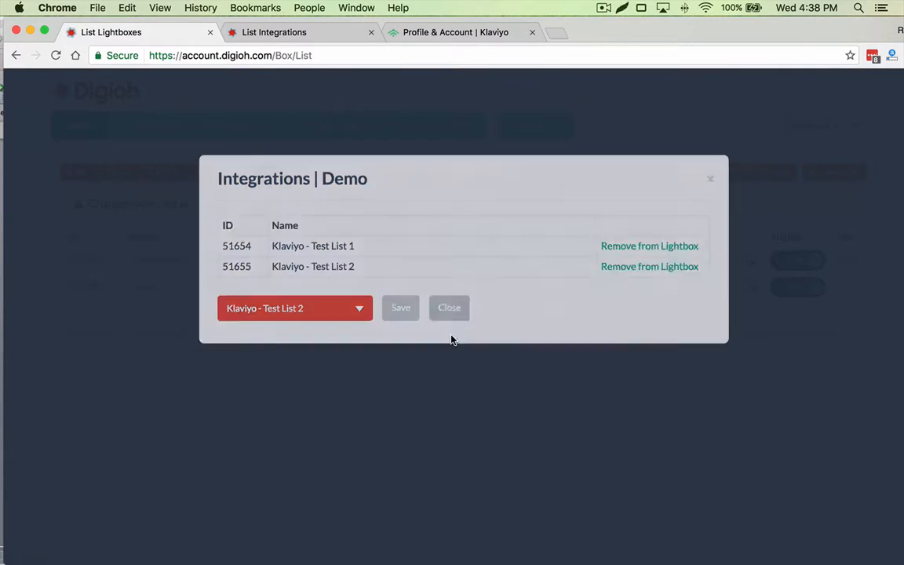